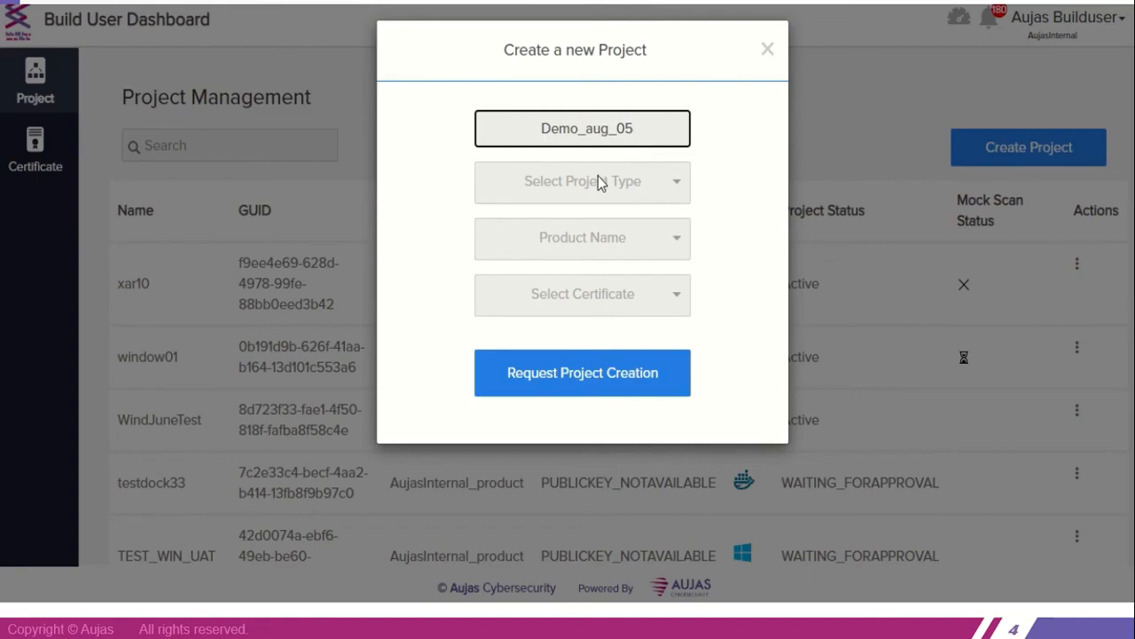
Request creation of project Demo_aug_05 with type Windows, product AujasInternal_product and certificate AujasCyberSecurity-2020
left_click(602, 181)
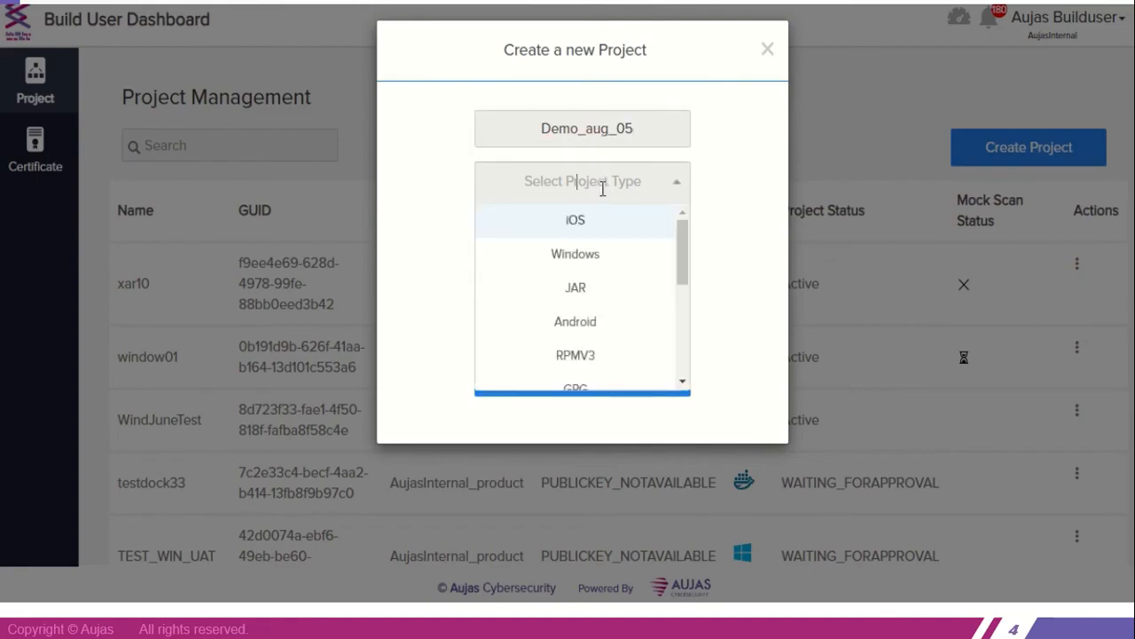
scroll(612, 321, "down", 5)
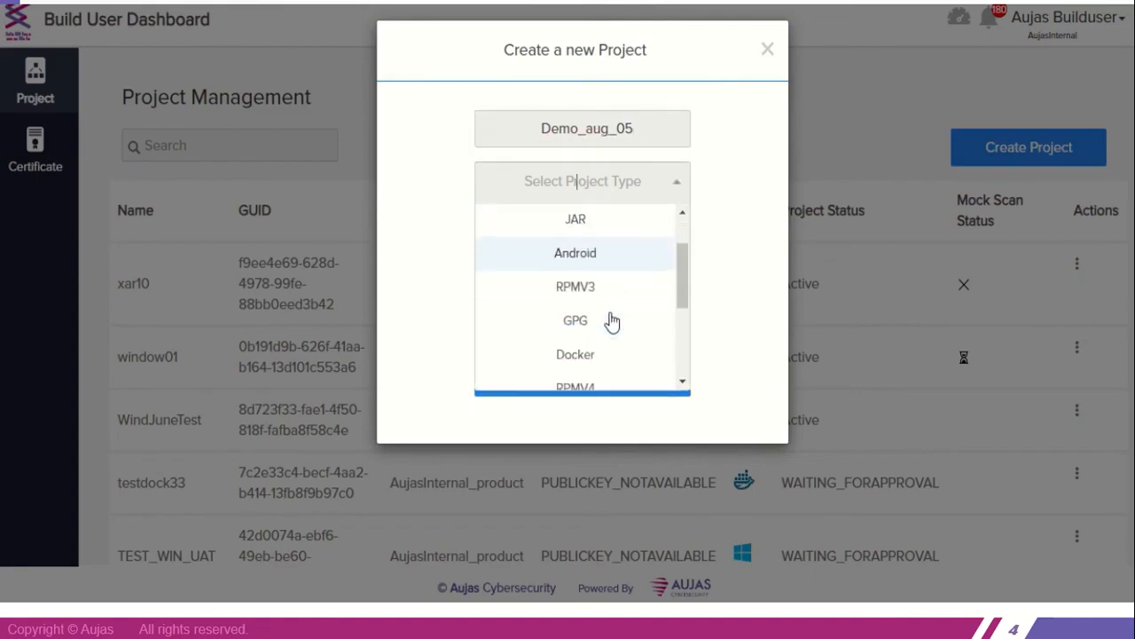
scroll(612, 321, "up", 5)
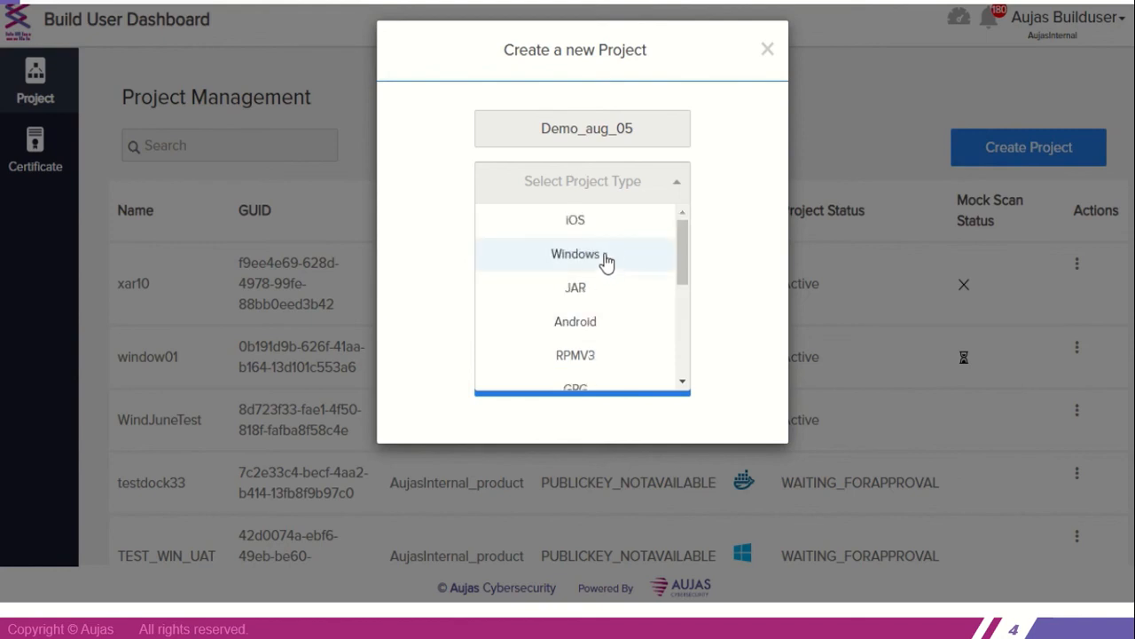
left_click(608, 257)
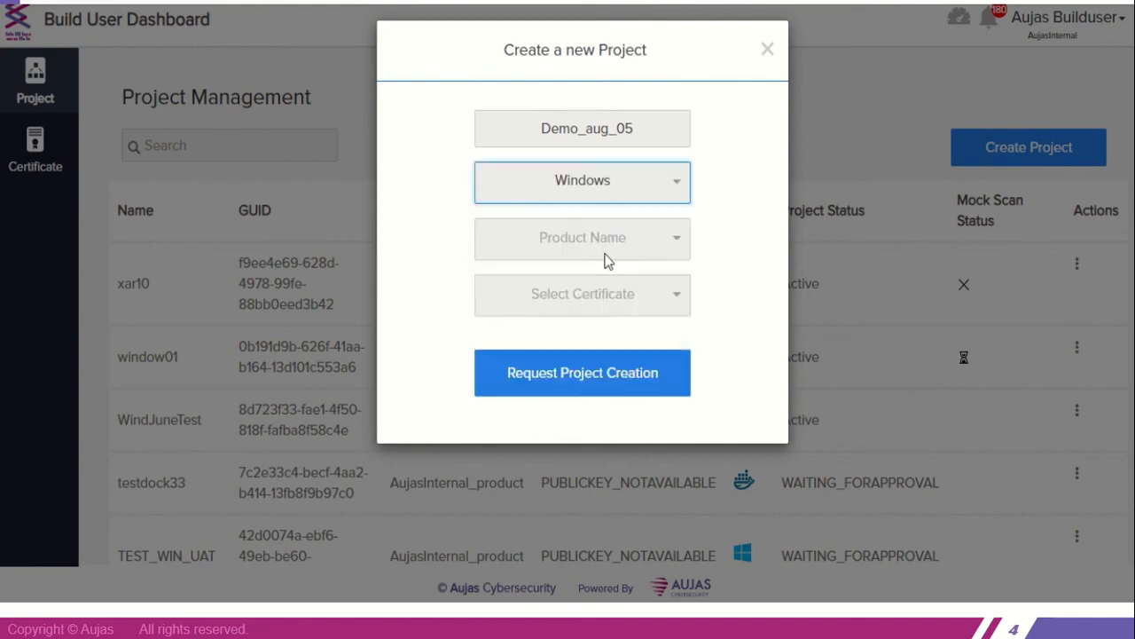
left_click(674, 241)
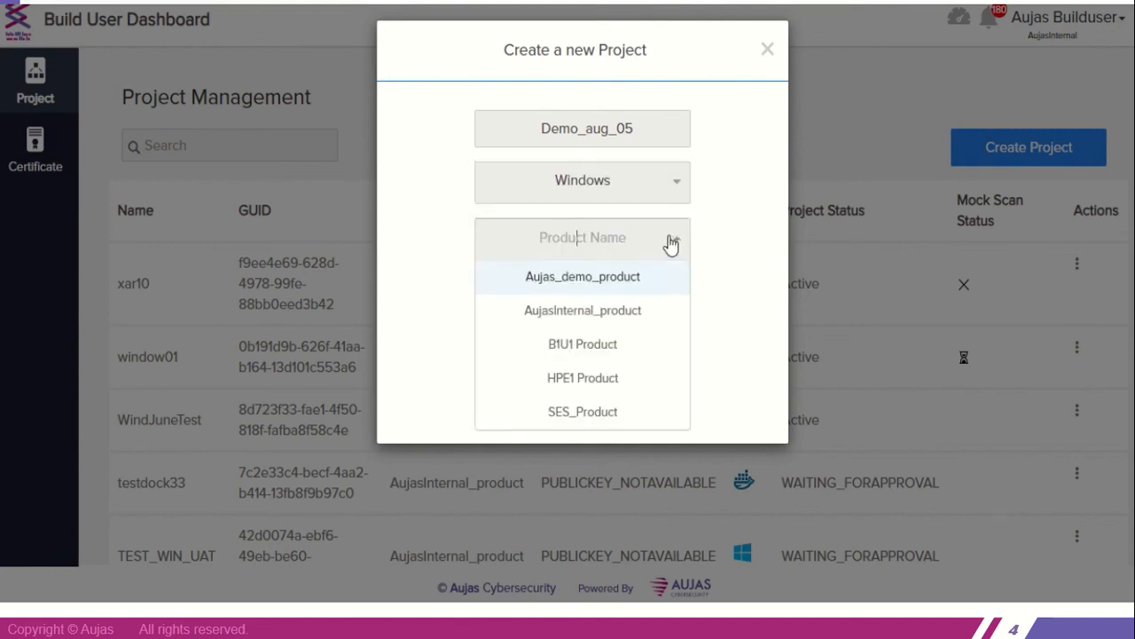
left_click(620, 310)
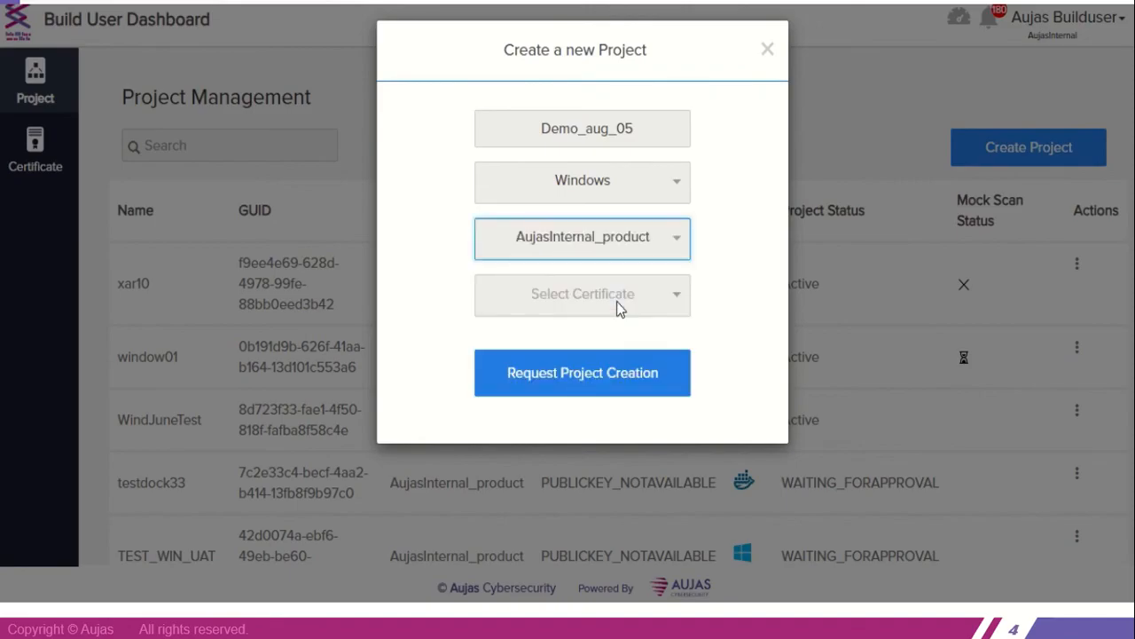
left_click(532, 293)
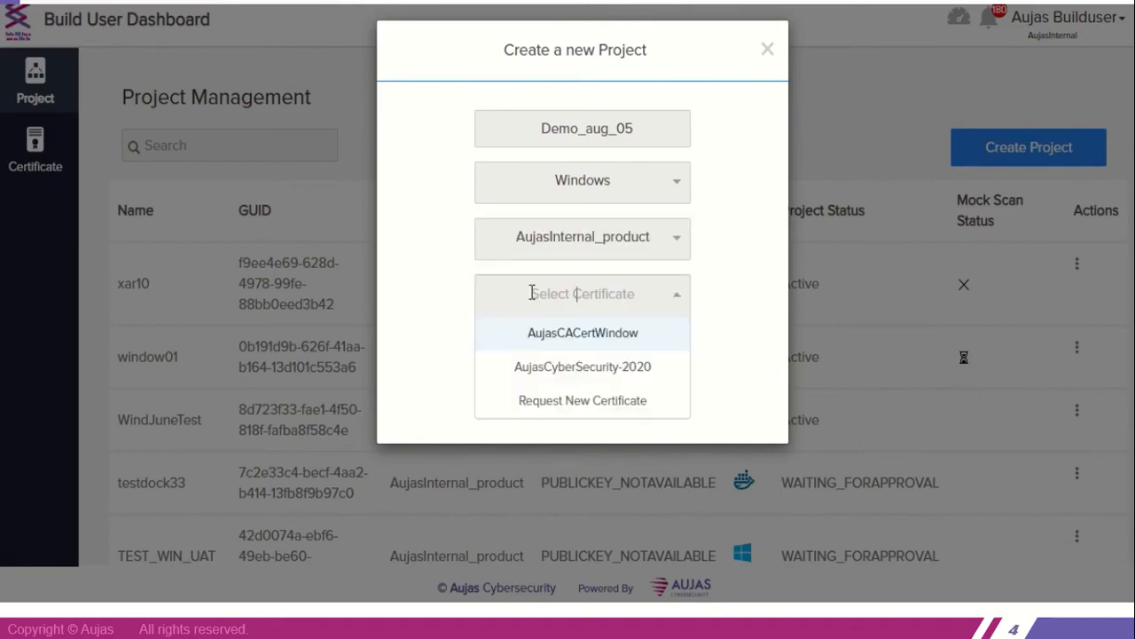
left_click(547, 373)
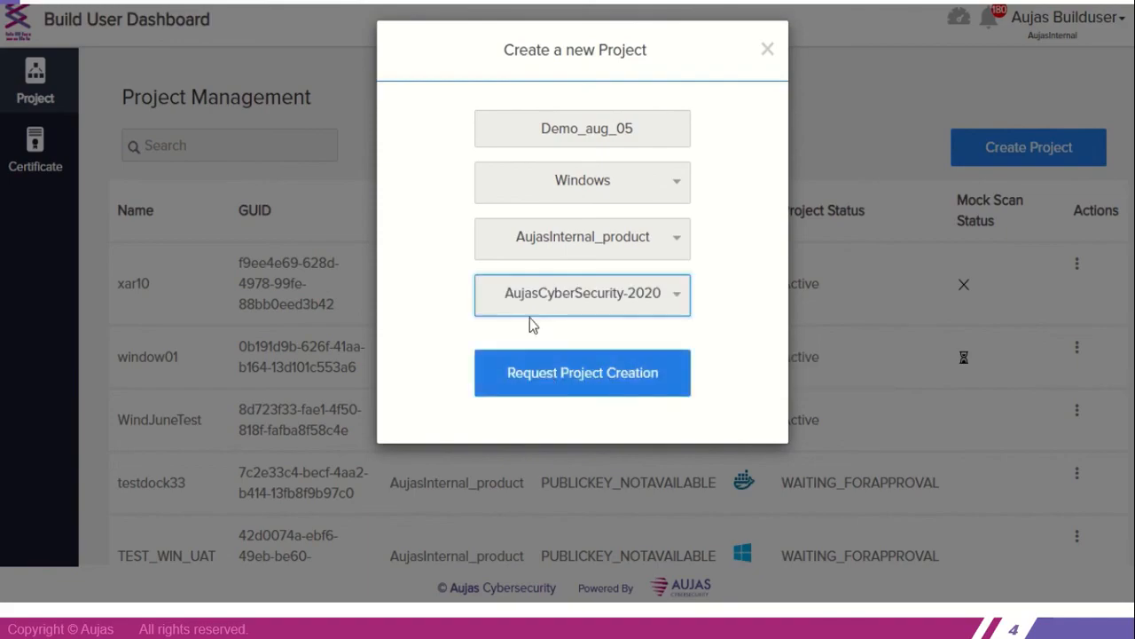
left_click(516, 368)
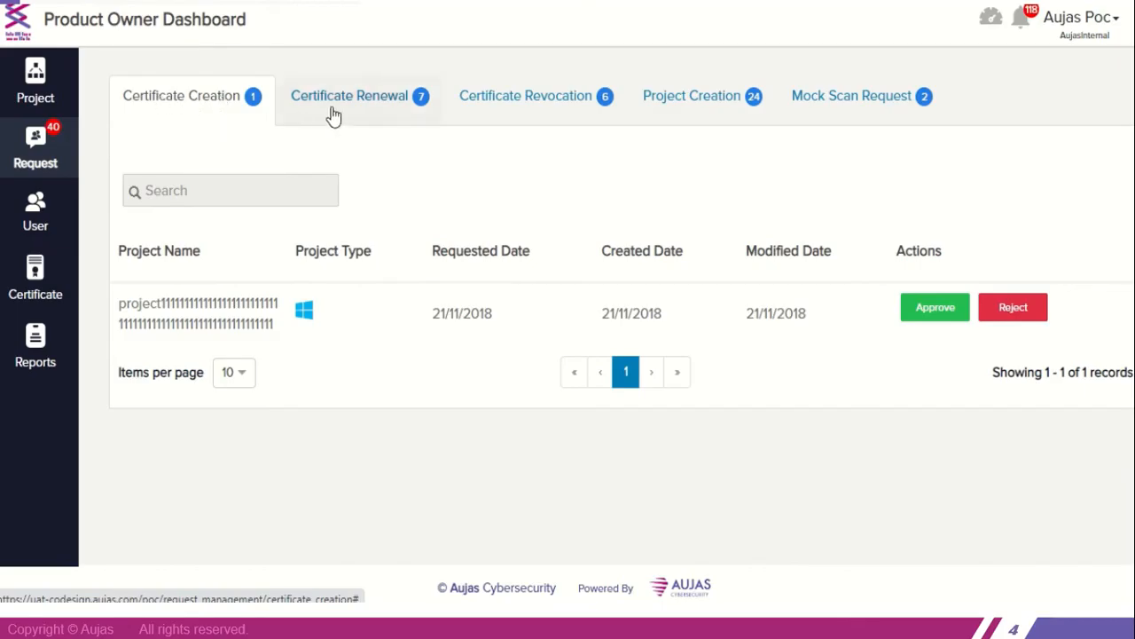
Approve the Demo_aug_05 project creation request in the Product Owner Dashboard
left_click(698, 105)
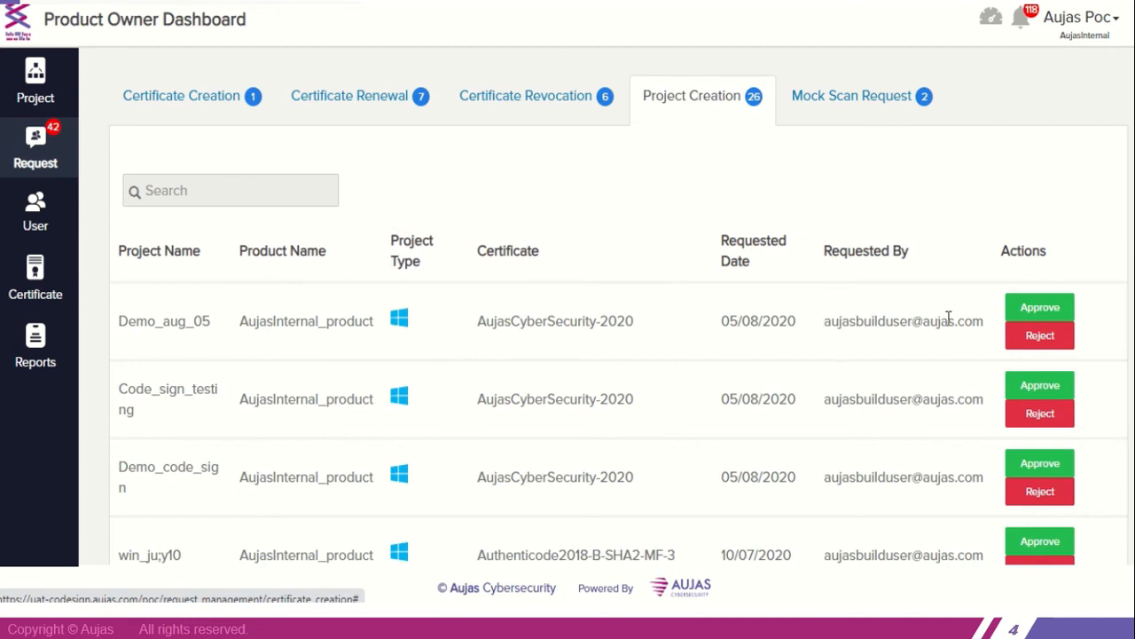
left_click(1032, 312)
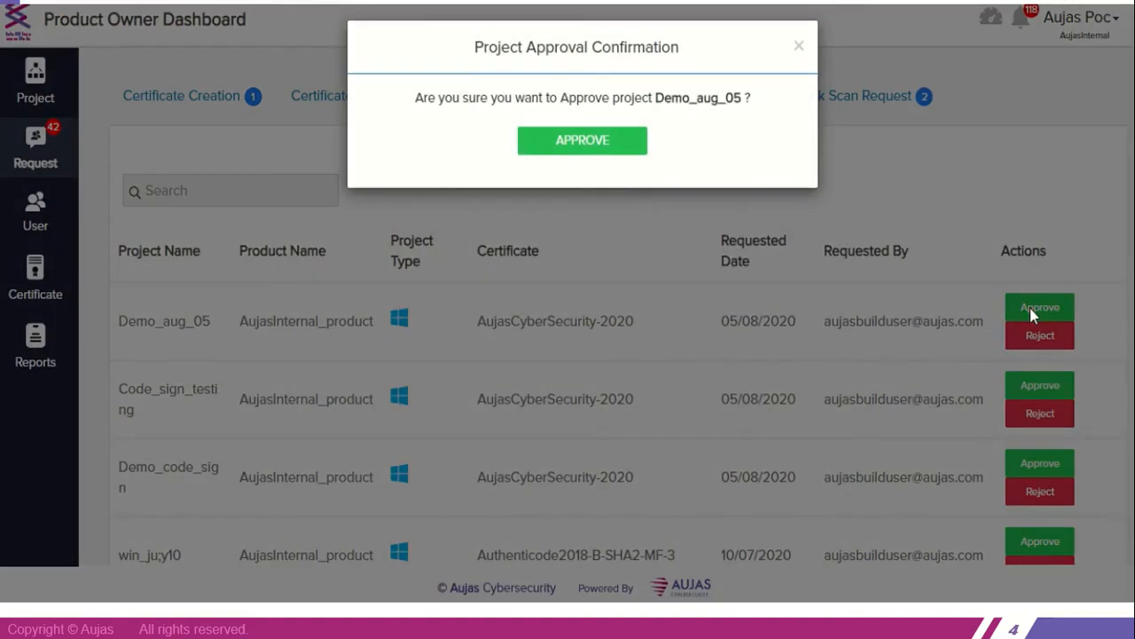
left_click(550, 143)
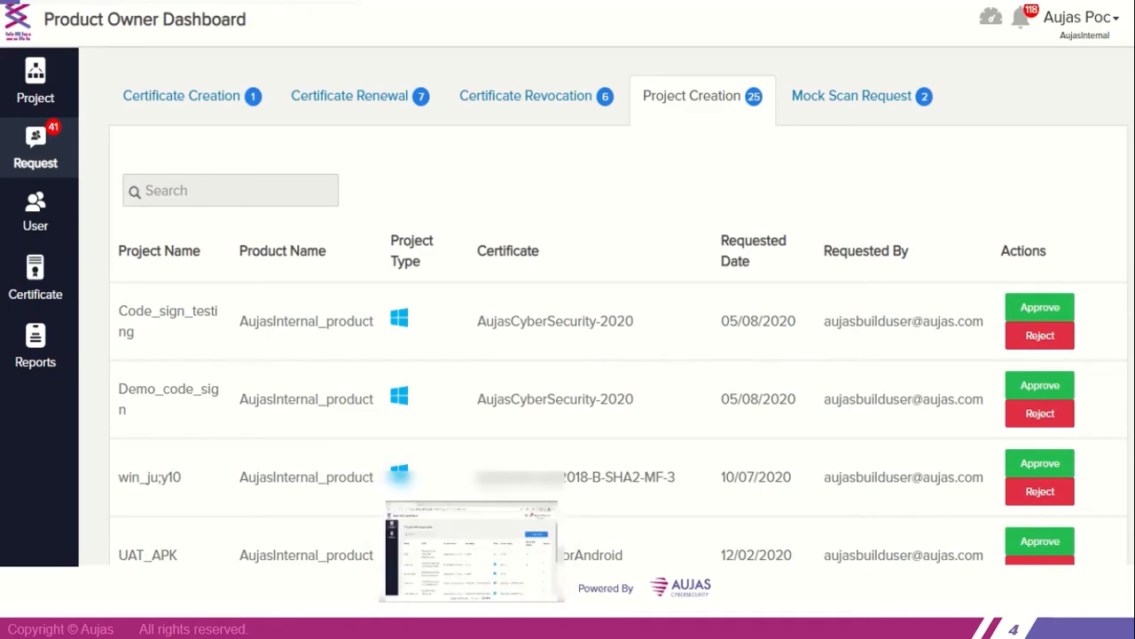
Switch to the Build User Dashboard, search the projects for demo_aug_05 and copy the project's GUID
left_click(471, 626)
left_click(232, 155)
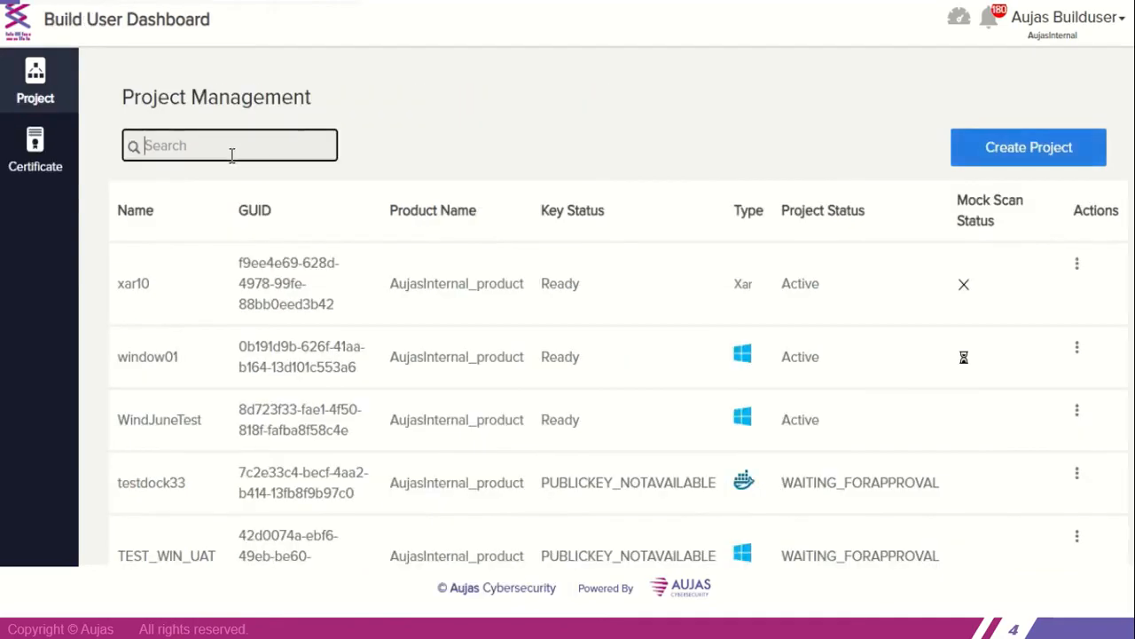
type("demo_aug_")
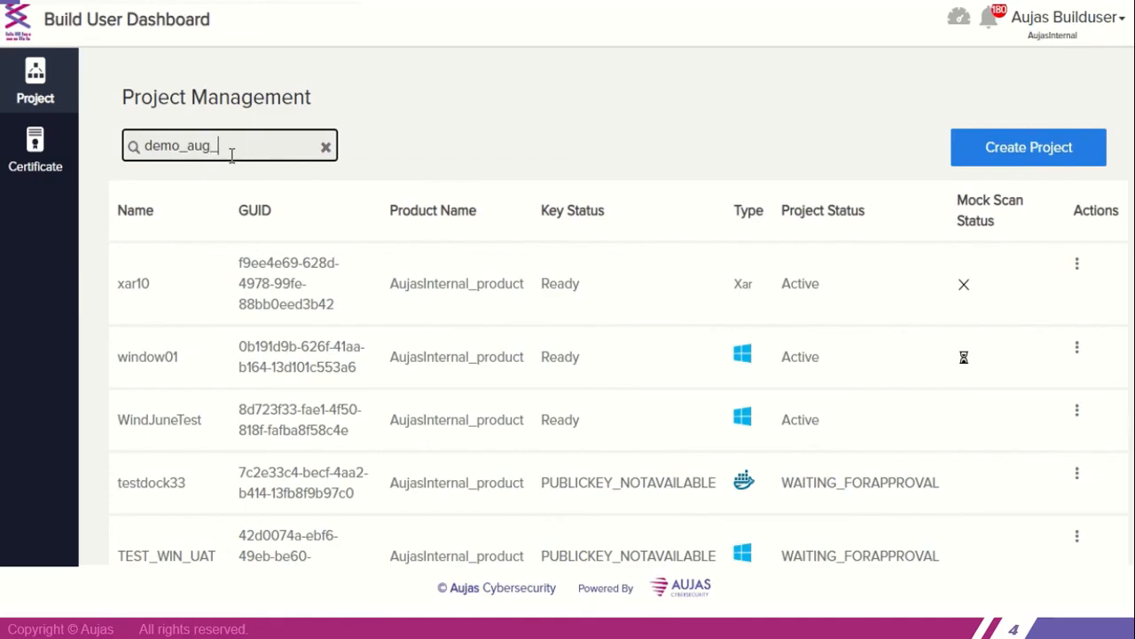
type("05")
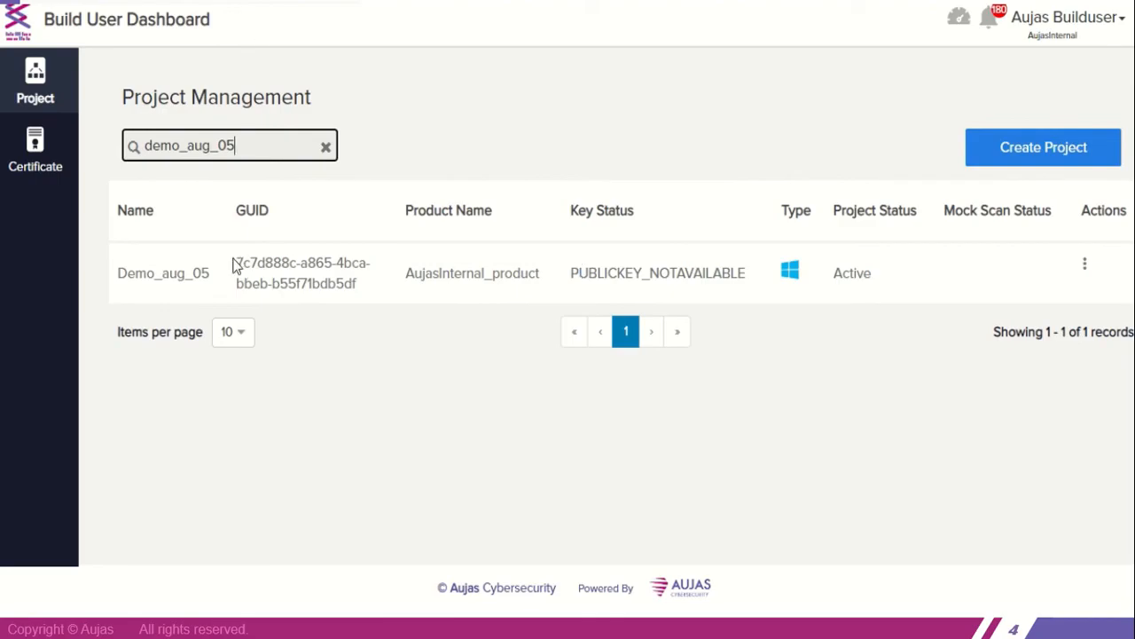
left_click_drag(237, 262, 371, 287)
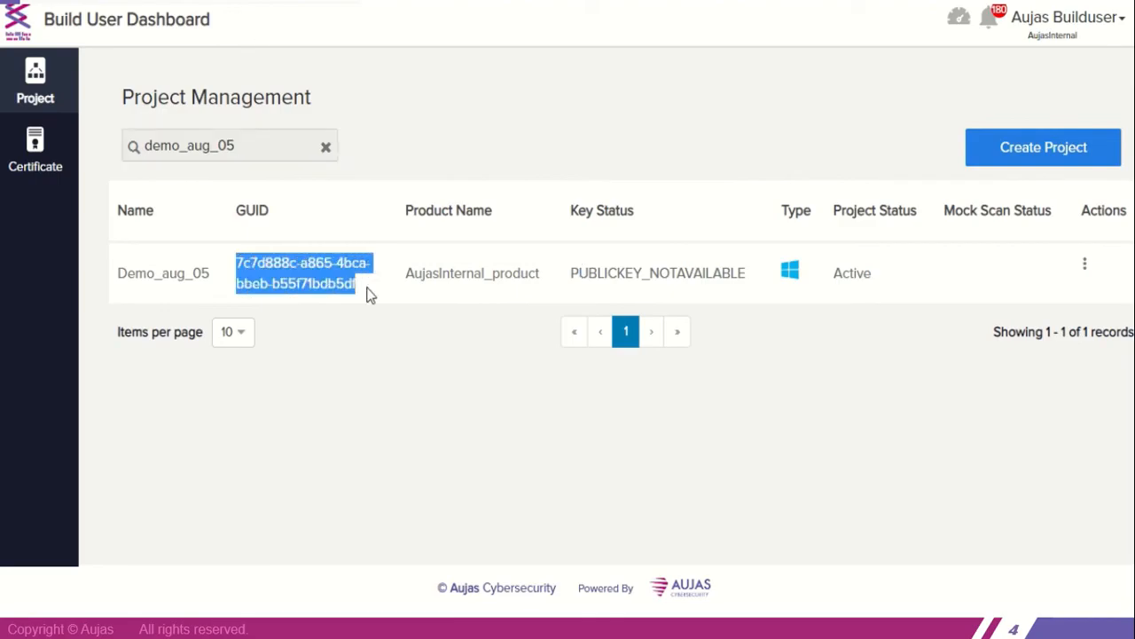
key("ctrl+c")
Switch to the Command Prompt at the CodeSign-CLI folder, restore it from full size and widen its window
mouse_move(911, 619)
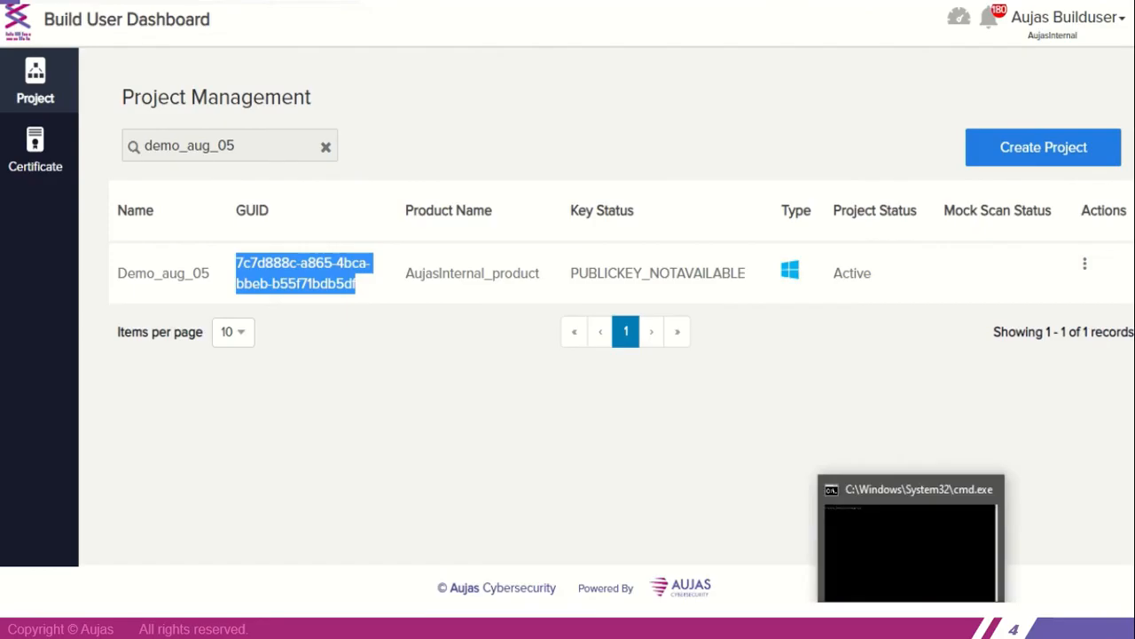
left_click(906, 573)
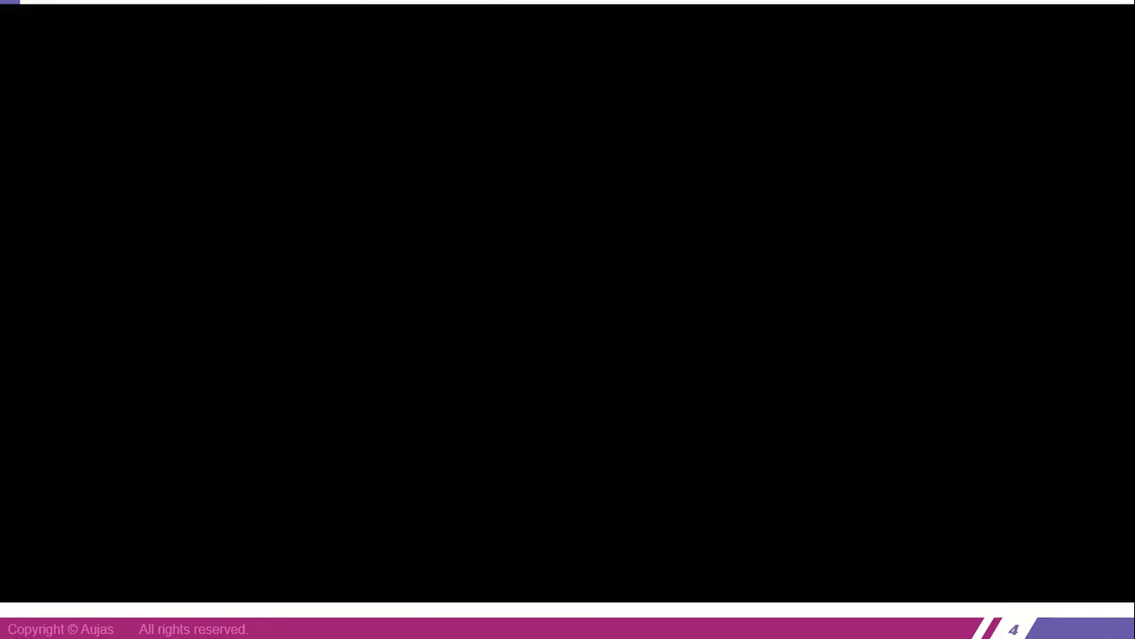
left_click(1126, 2)
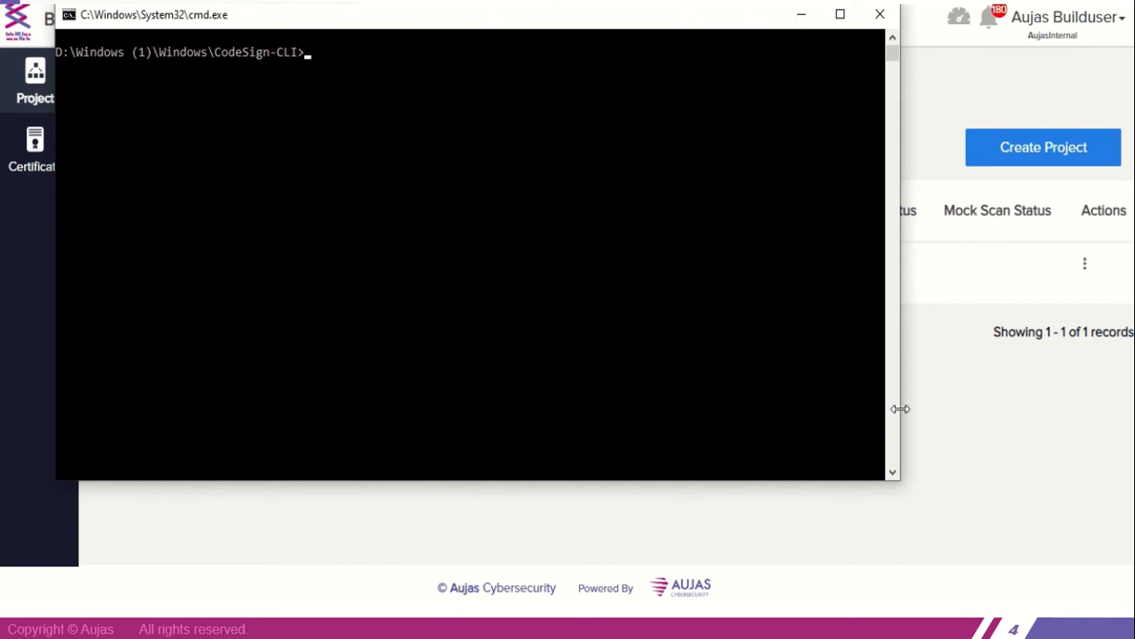
left_click_drag(900, 409, 1064, 557)
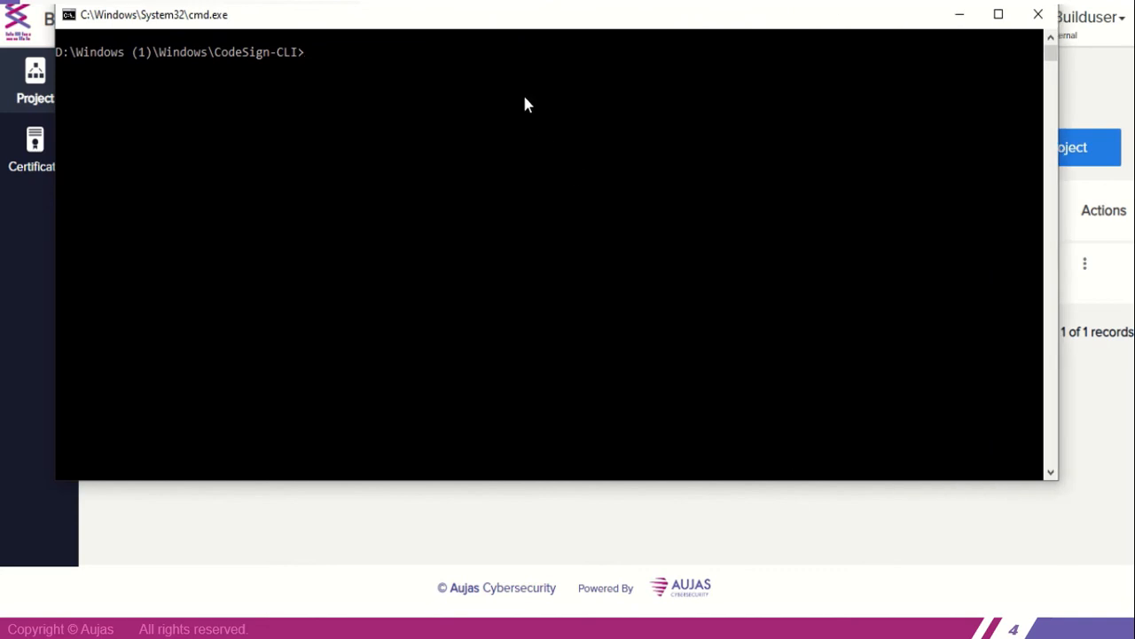
Run the earlier acsclient.bat -keygen -guid command with its GUID replaced by the copied Demo_aug_05 project GUID
key("Up")
key("Up")
key("Up")
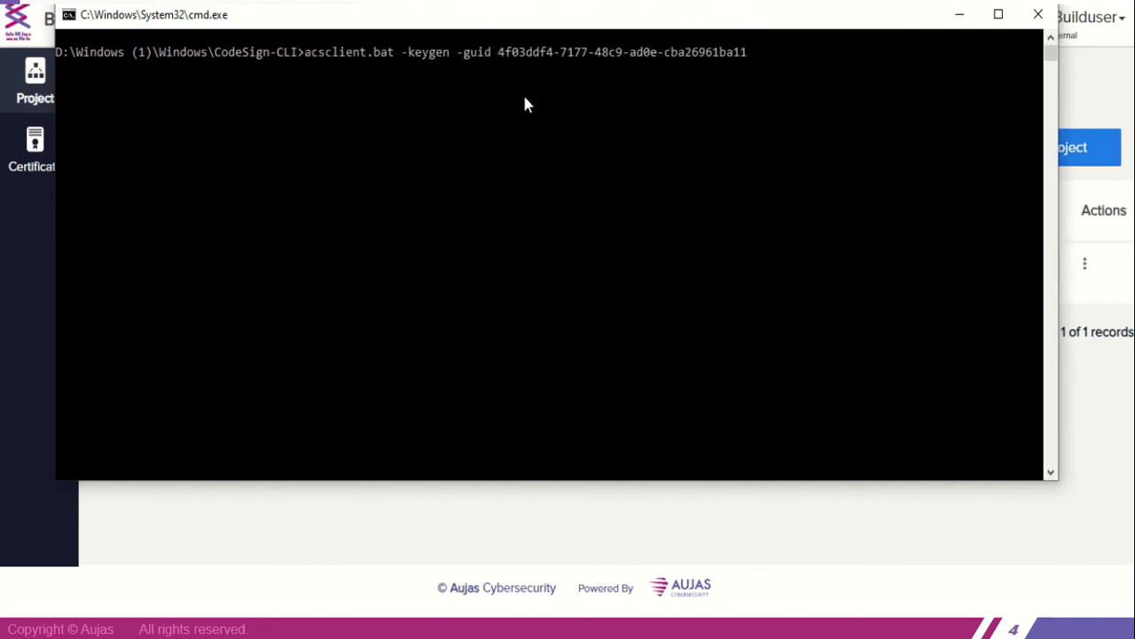
key("BackSpace")
key("BackSpace")
key("BackSpace")
key("BackSpace")
key("BackSpace")
key("BackSpace")
key("BackSpace")
key("BackSpace")
key("BackSpace")
key("BackSpace")
key("BackSpace")
key("BackSpace")
key("BackSpace")
key("BackSpace")
key("BackSpace")
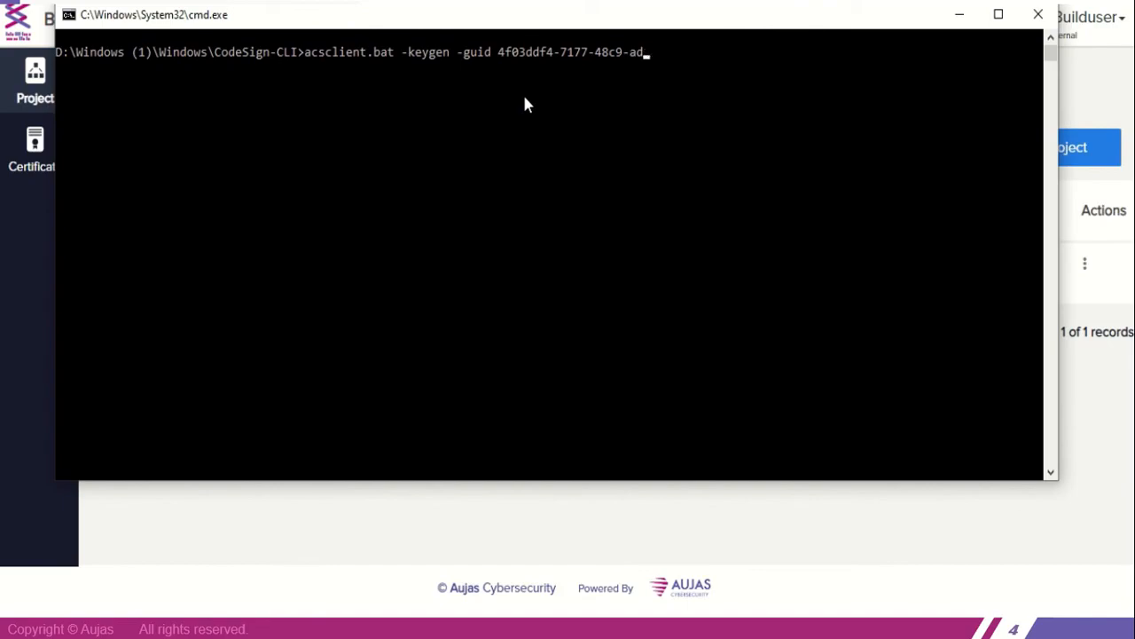
key("BackSpace")
key("BackSpace")
key("BackSpace")
key("BackSpace")
key("BackSpace")
key("BackSpace")
key("BackSpace")
key("BackSpace")
key("BackSpace")
key("BackSpace")
key("BackSpace")
key("BackSpace")
key("BackSpace")
key("BackSpace")
key("BackSpace")
key("BackSpace")
key("BackSpace")
key("BackSpace")
key("BackSpace")
key("BackSpace")
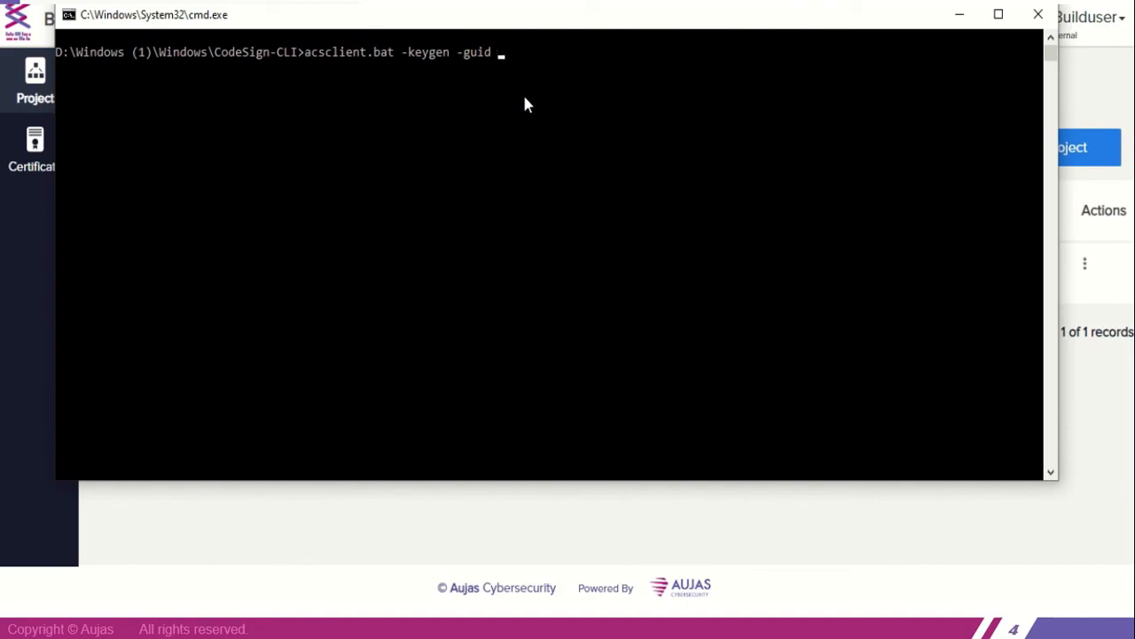
key("ctrl+v")
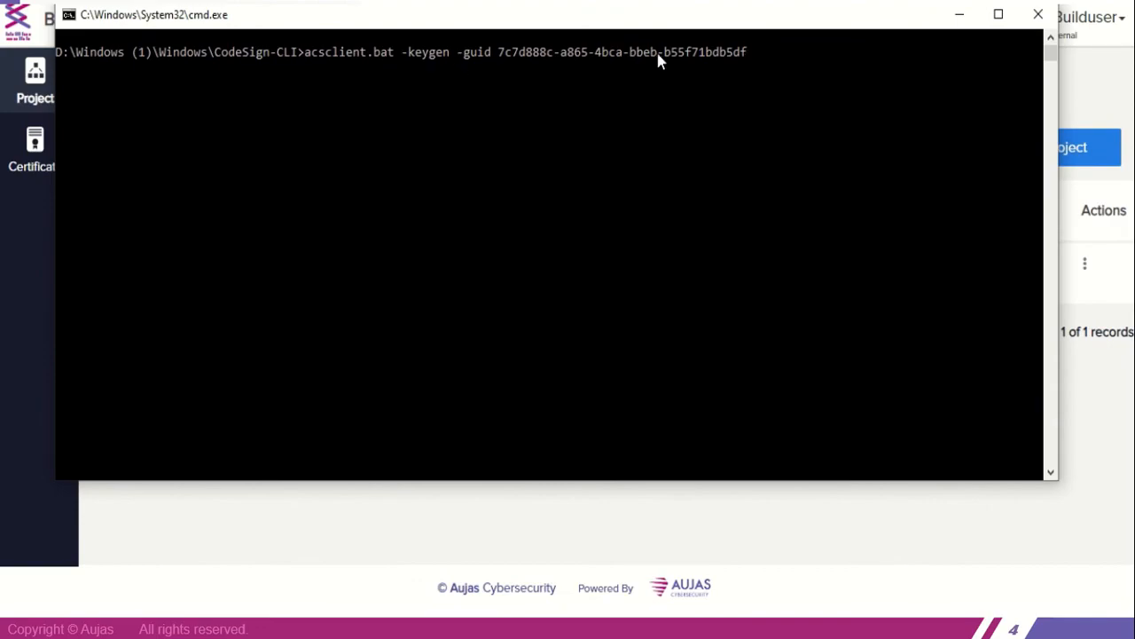
key("Return")
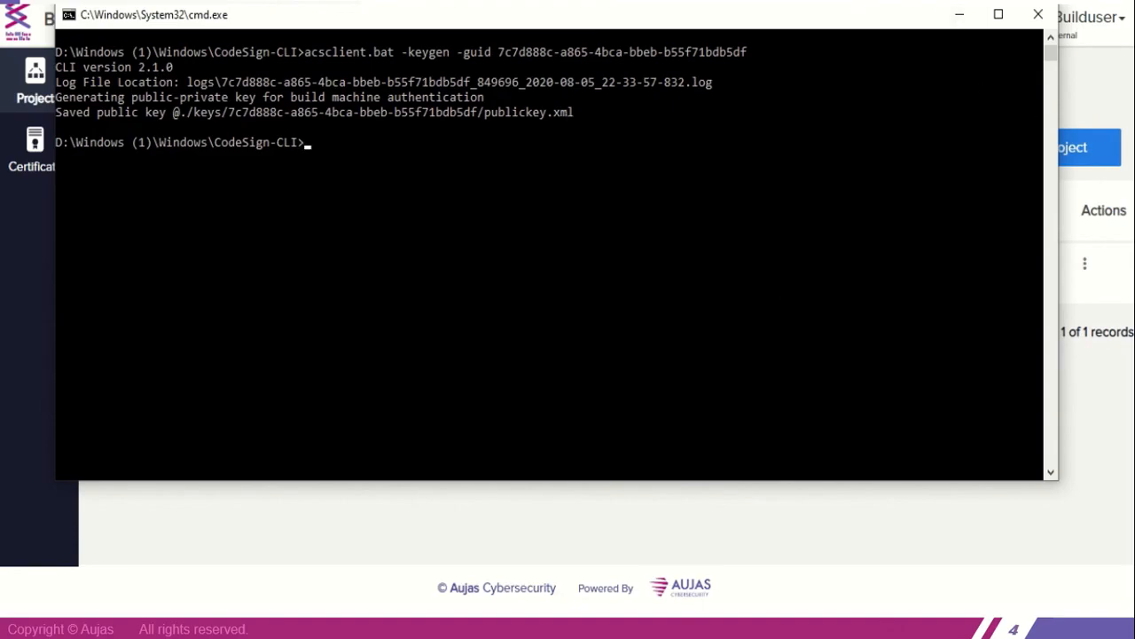
Switch to File Explorer, open the keys folder inside CodeSign-CLI and move the window below the command output
left_click(509, 623)
left_click(408, 546)
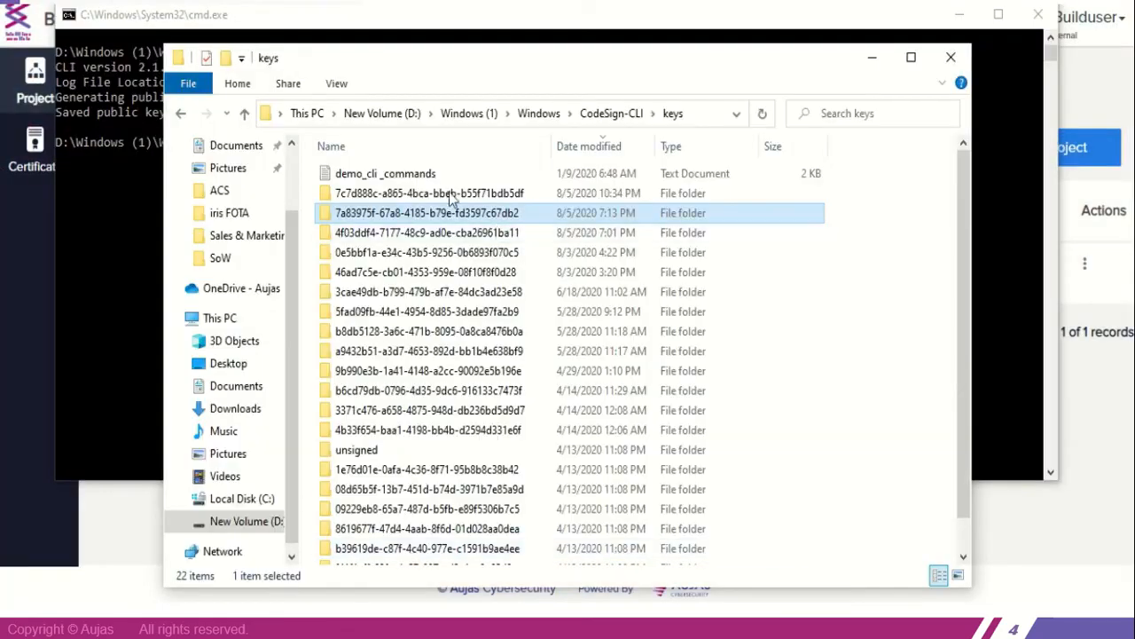
left_click(593, 116)
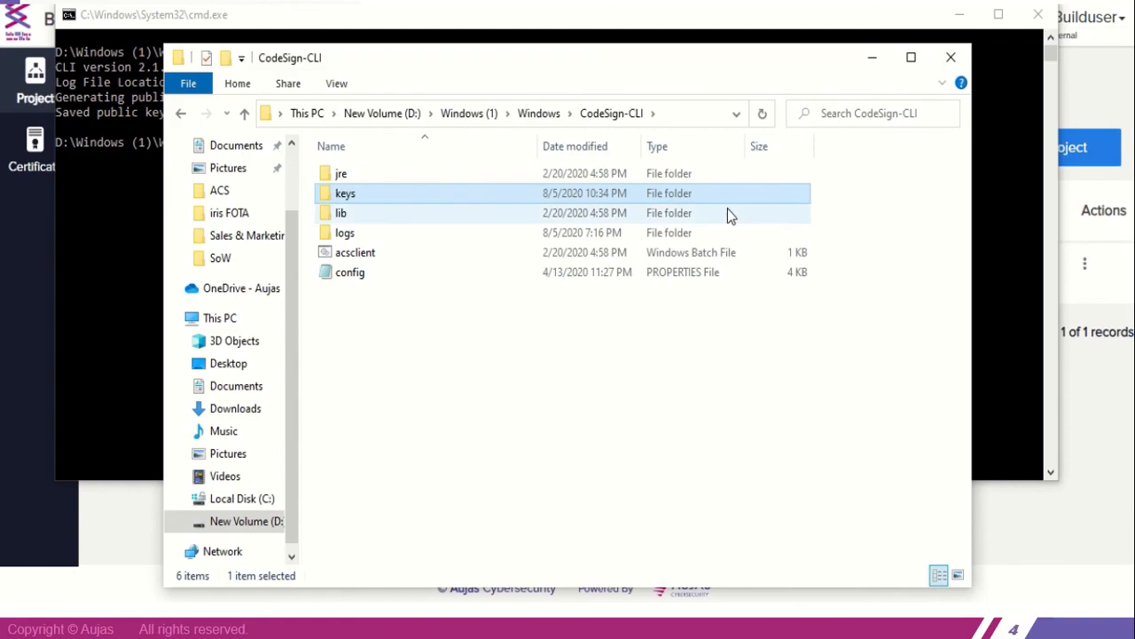
double_click(432, 203)
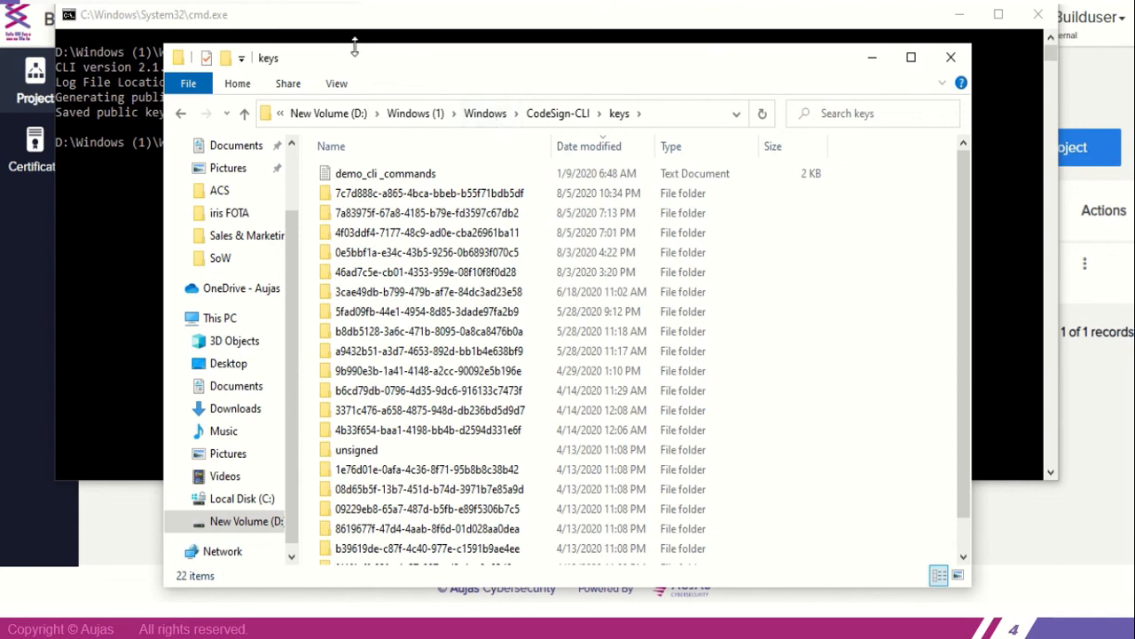
left_click_drag(361, 55, 266, 161)
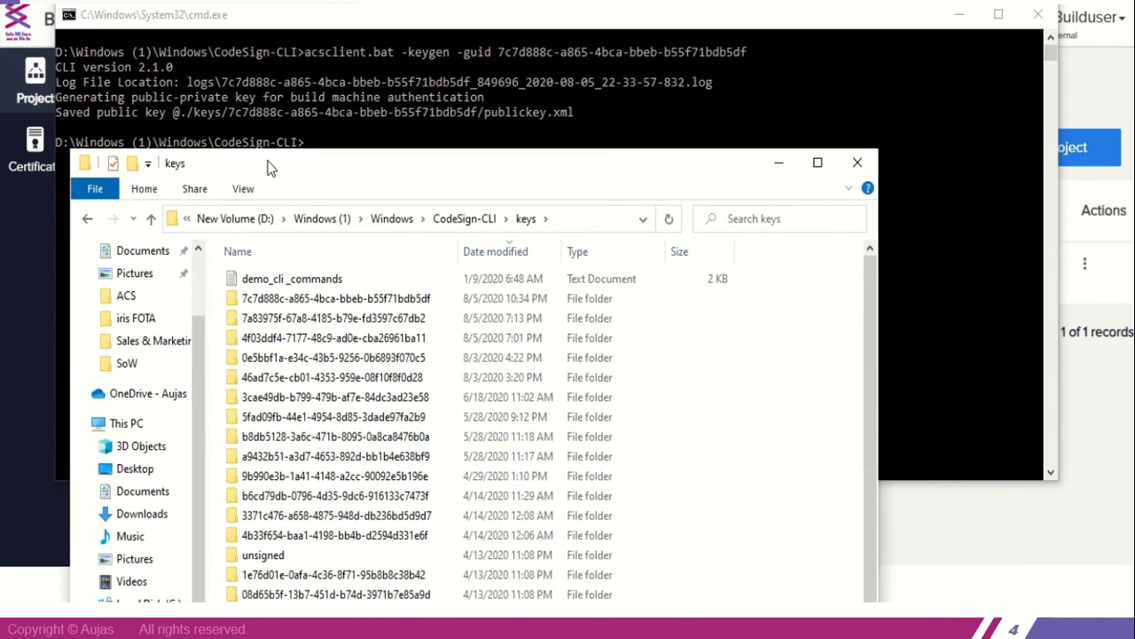
Compare the GUID in the keygen command with the key folders and open the Demo_aug_05 project's folder
left_click(498, 48)
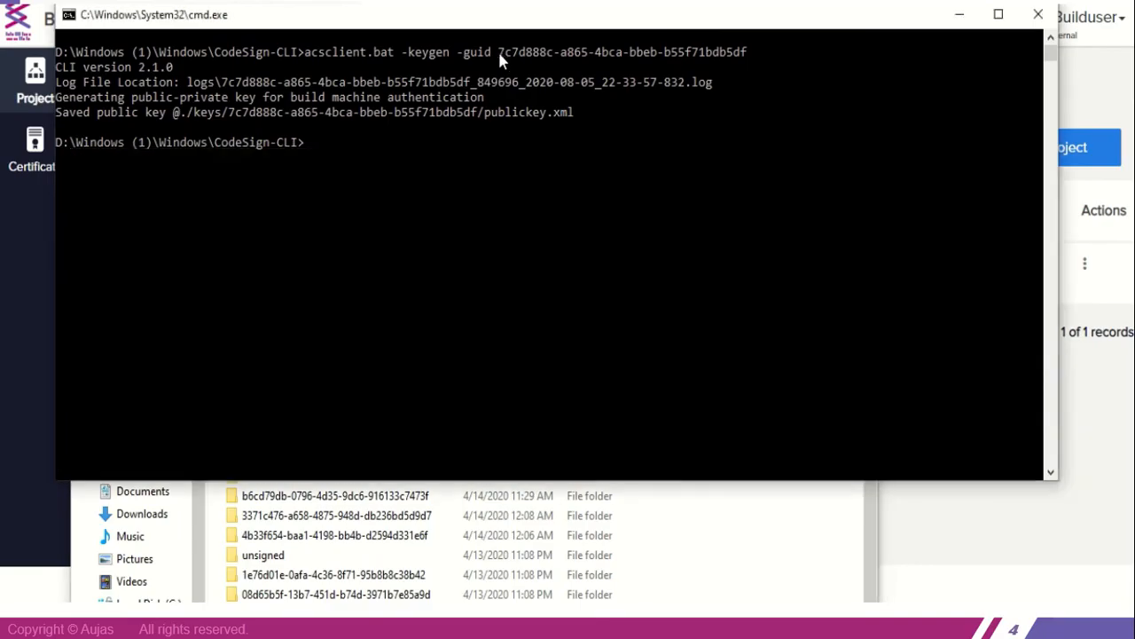
left_click(752, 556)
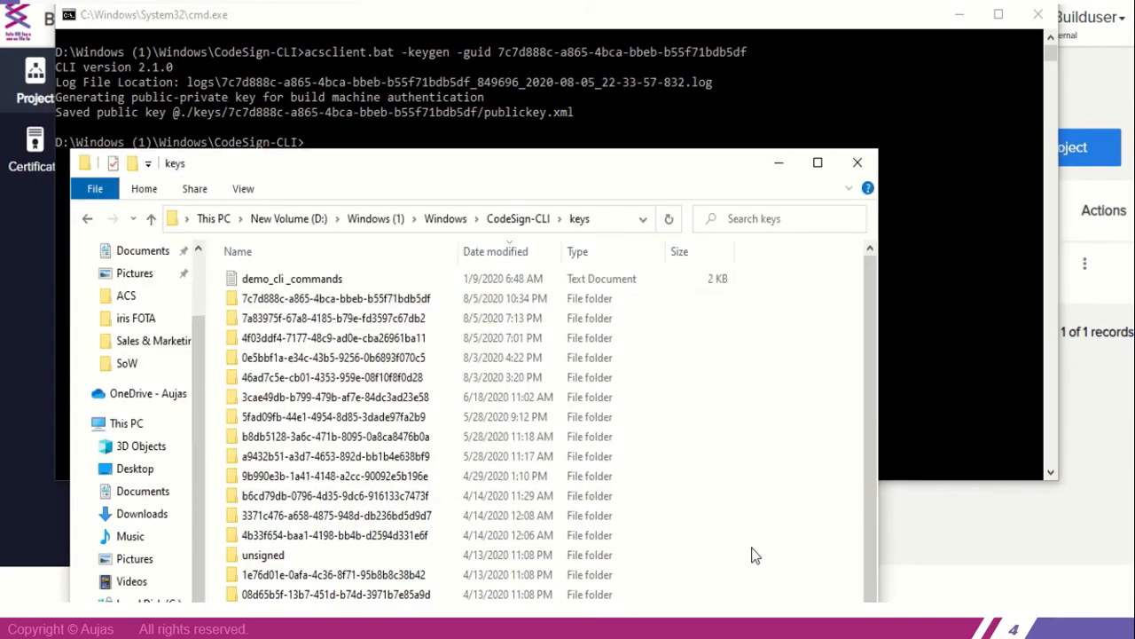
left_click(284, 303)
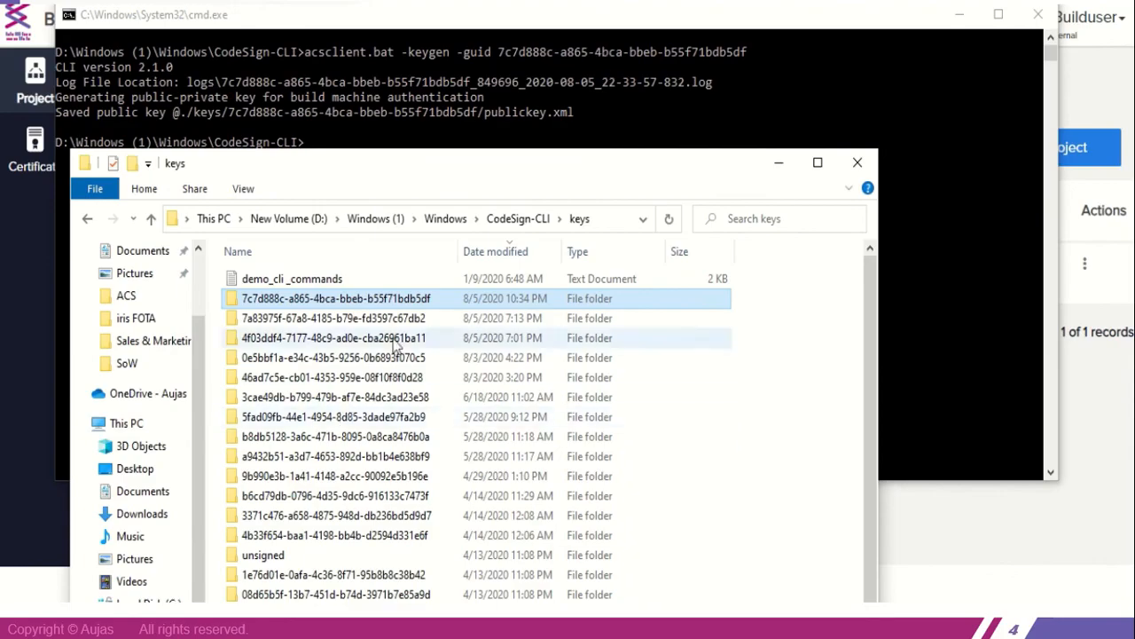
double_click(438, 300)
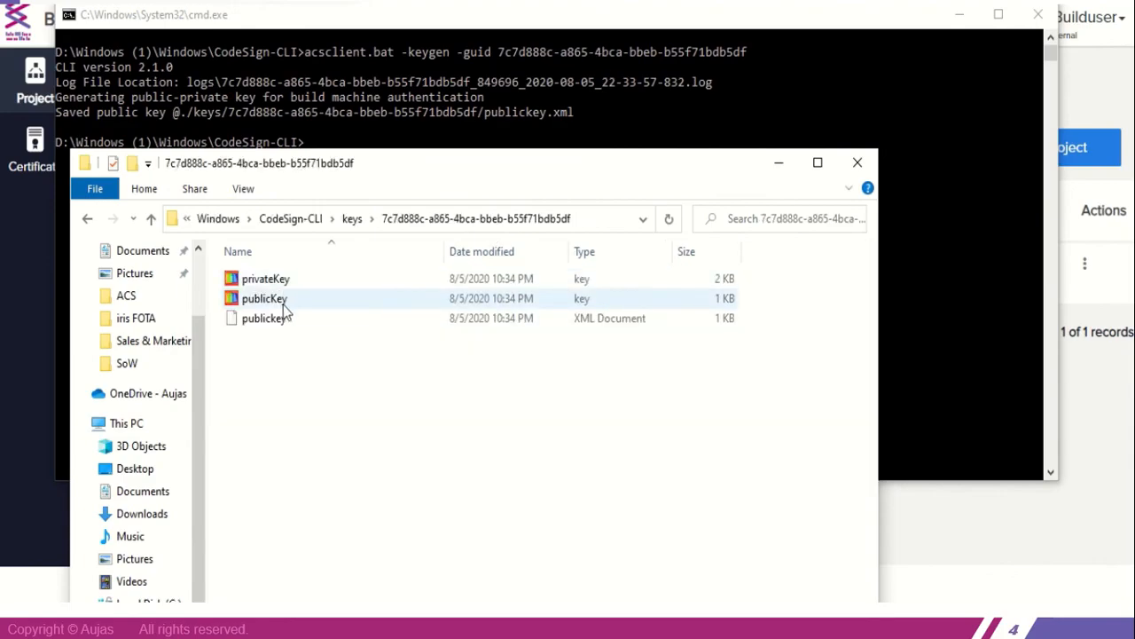
Minimize the Command Prompt and switch from File Explorer back to the Build User Dashboard
left_click(961, 17)
left_click(960, 18)
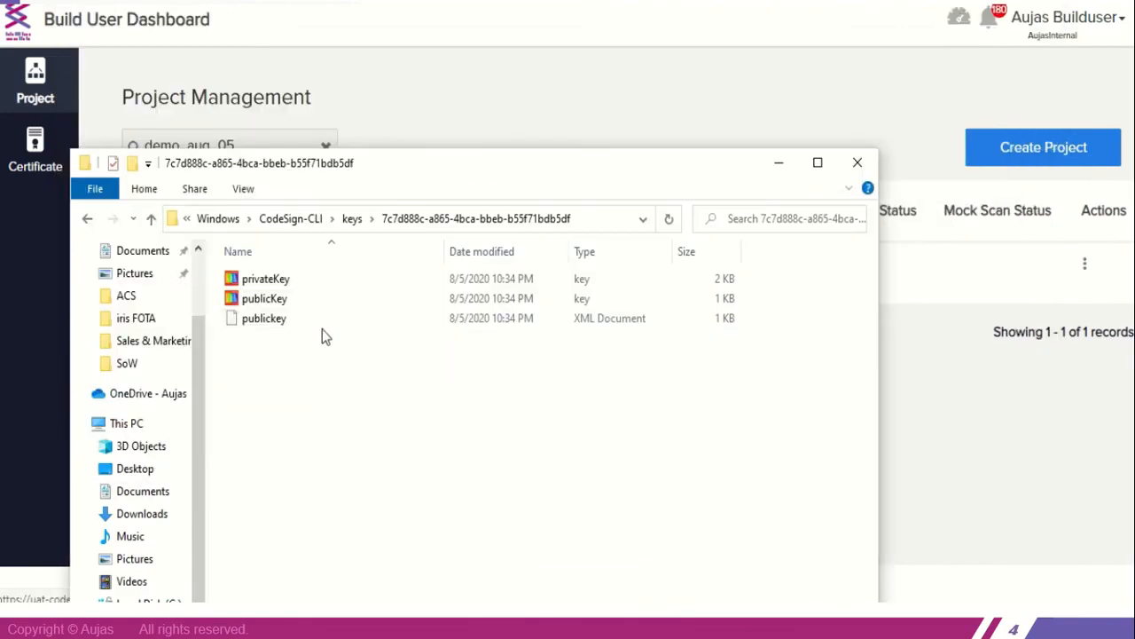
left_click(927, 422)
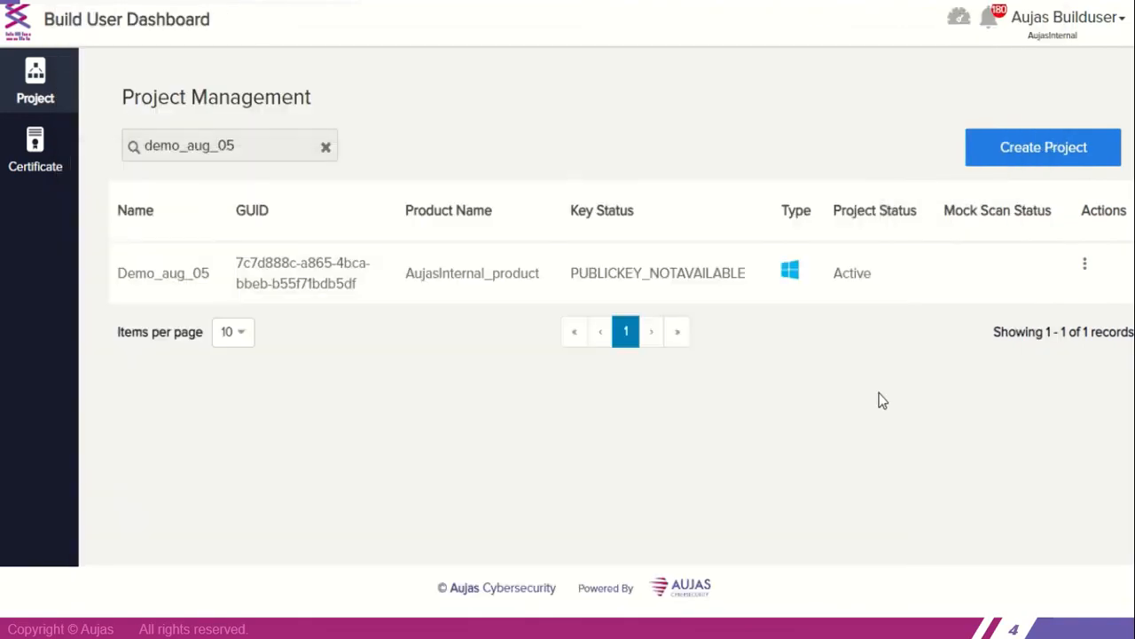
Add publickey.xml from the project's GUID folder under D:\Windows (1)\Windows\CodeSign-CLI\keys as the public key of Demo_aug_05
left_click(1091, 269)
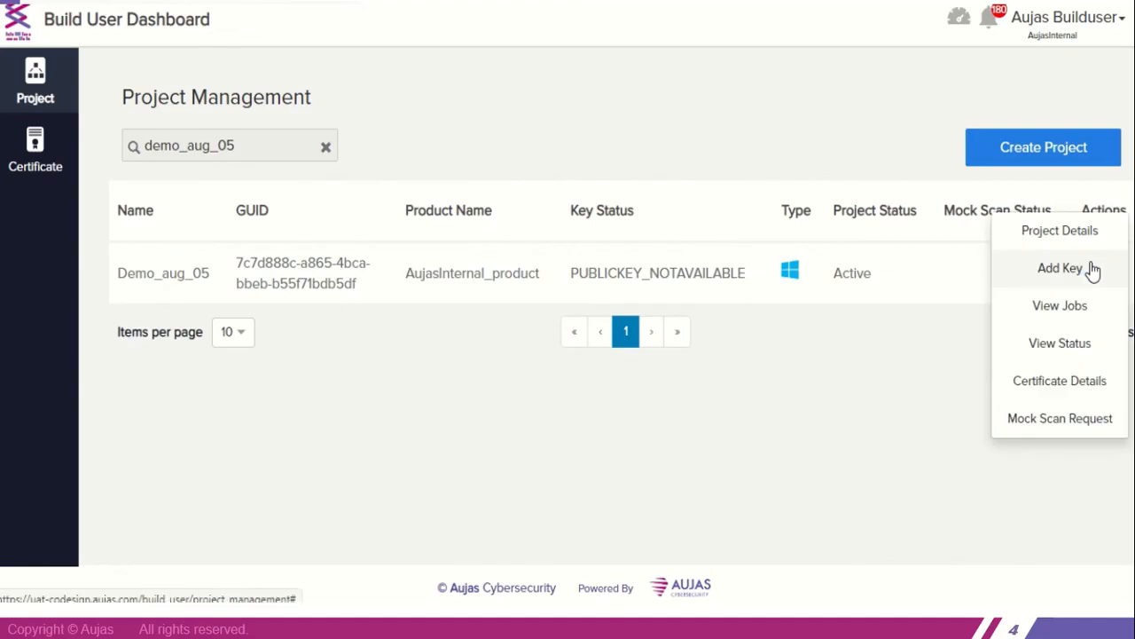
left_click(1047, 269)
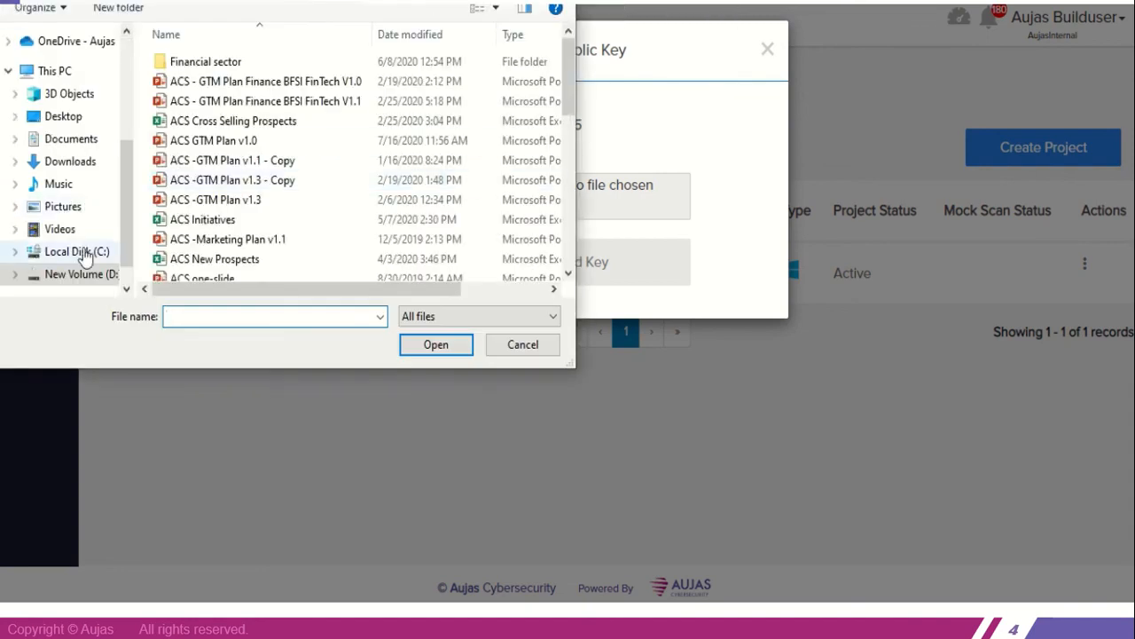
left_click(89, 275)
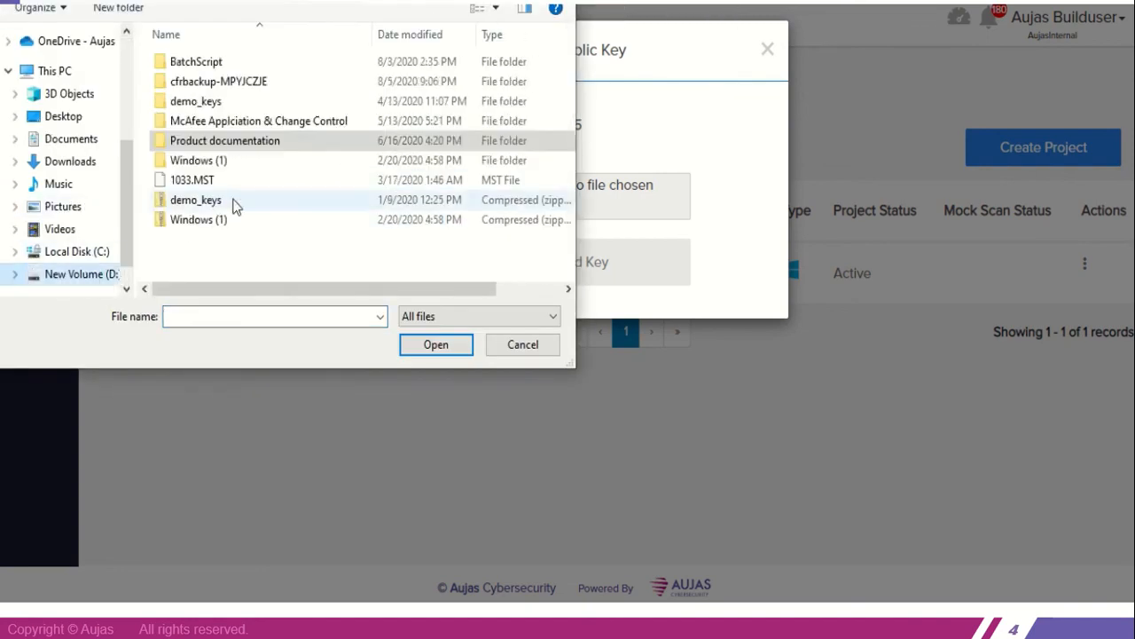
double_click(221, 161)
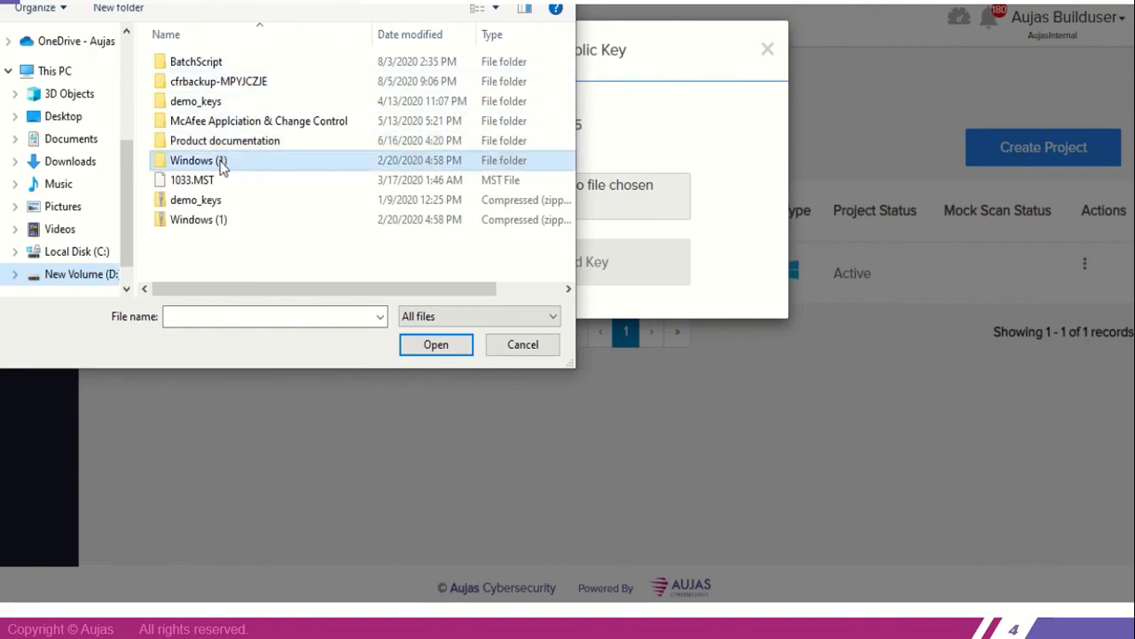
double_click(216, 58)
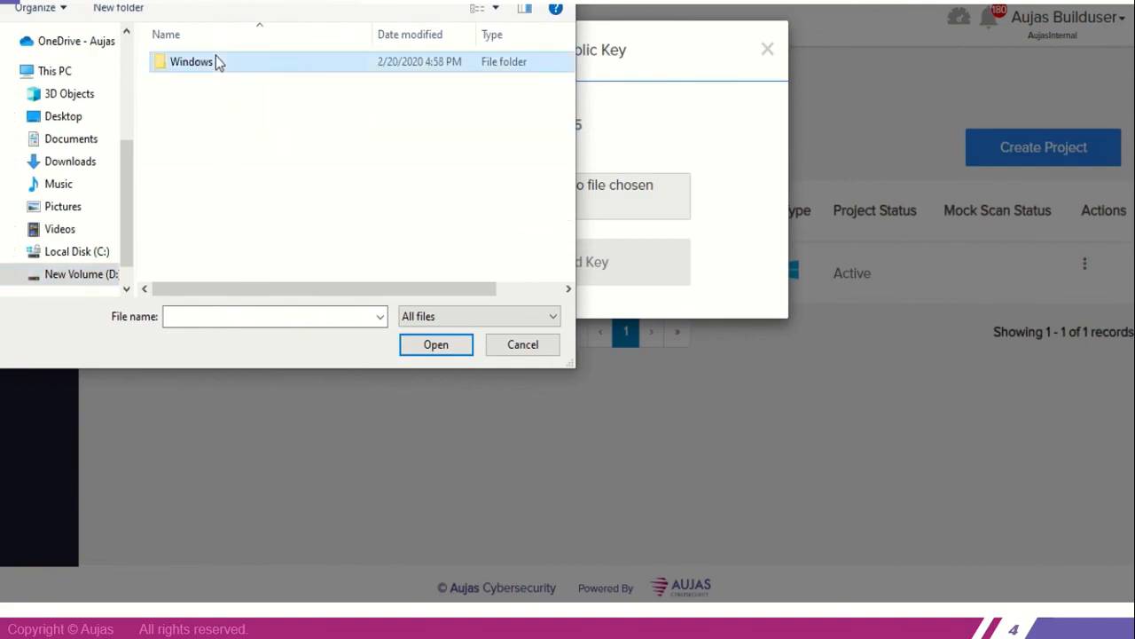
left_click(217, 59)
double_click(215, 58)
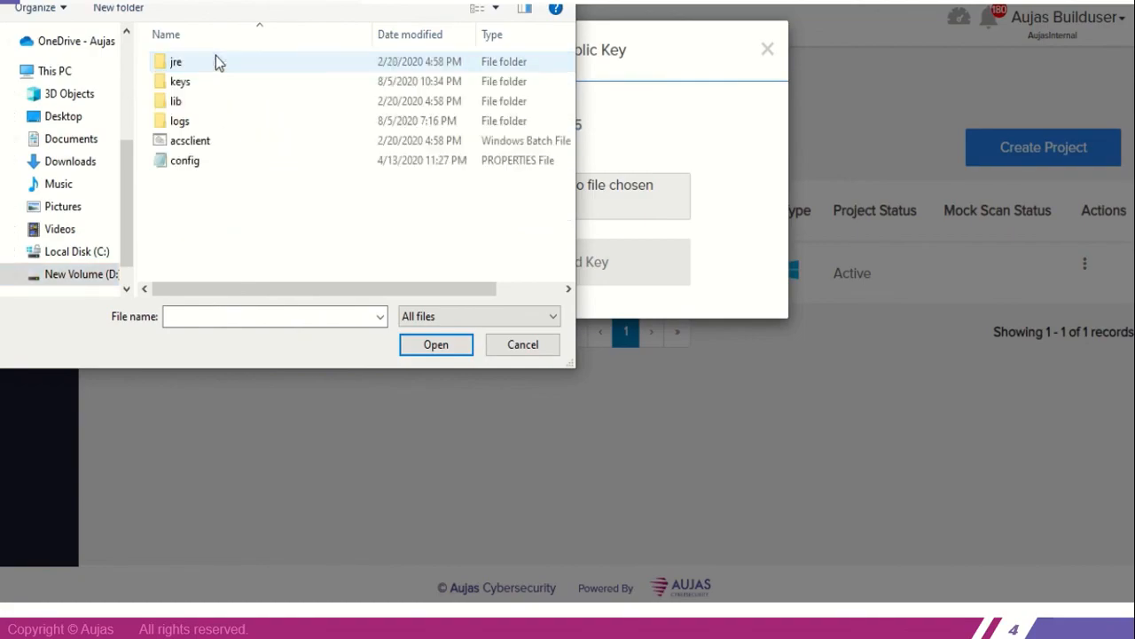
double_click(185, 81)
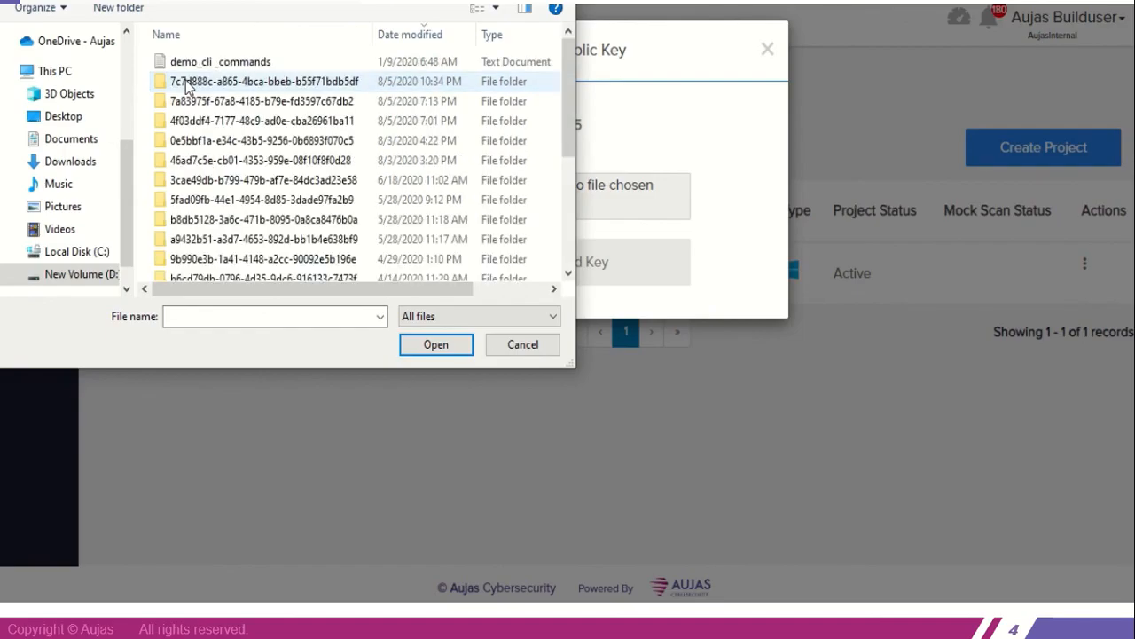
double_click(214, 82)
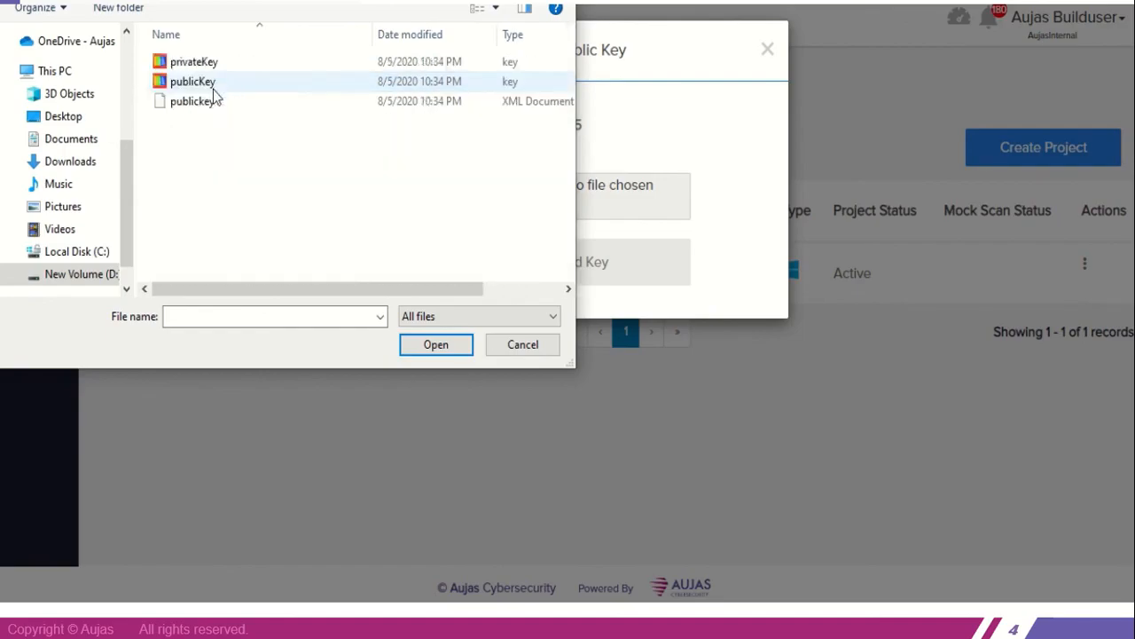
double_click(210, 100)
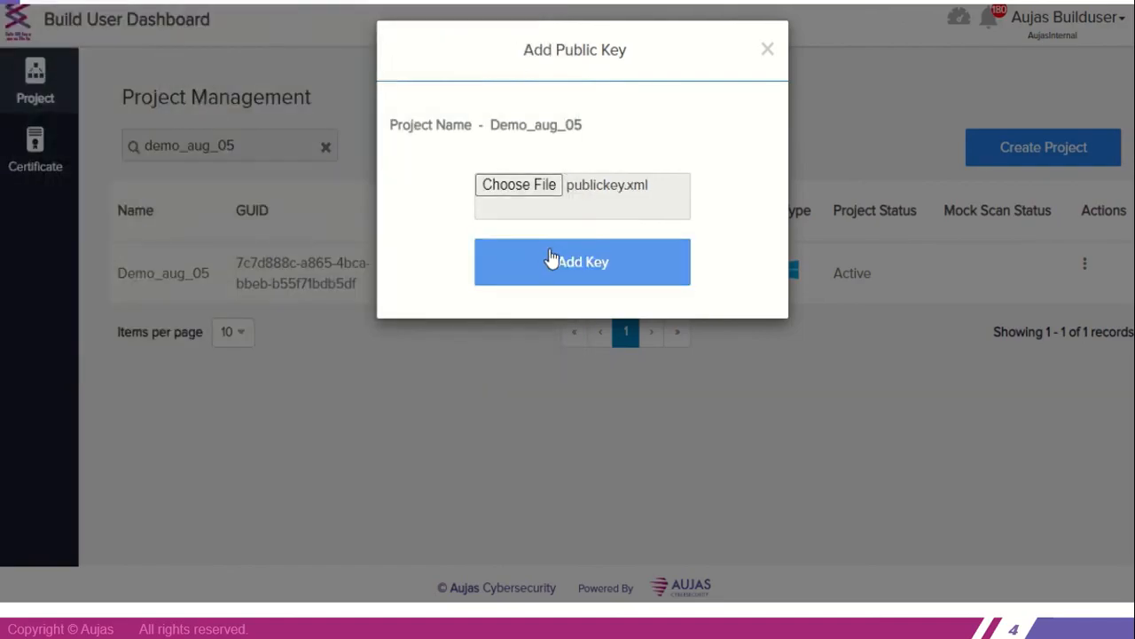
left_click(552, 266)
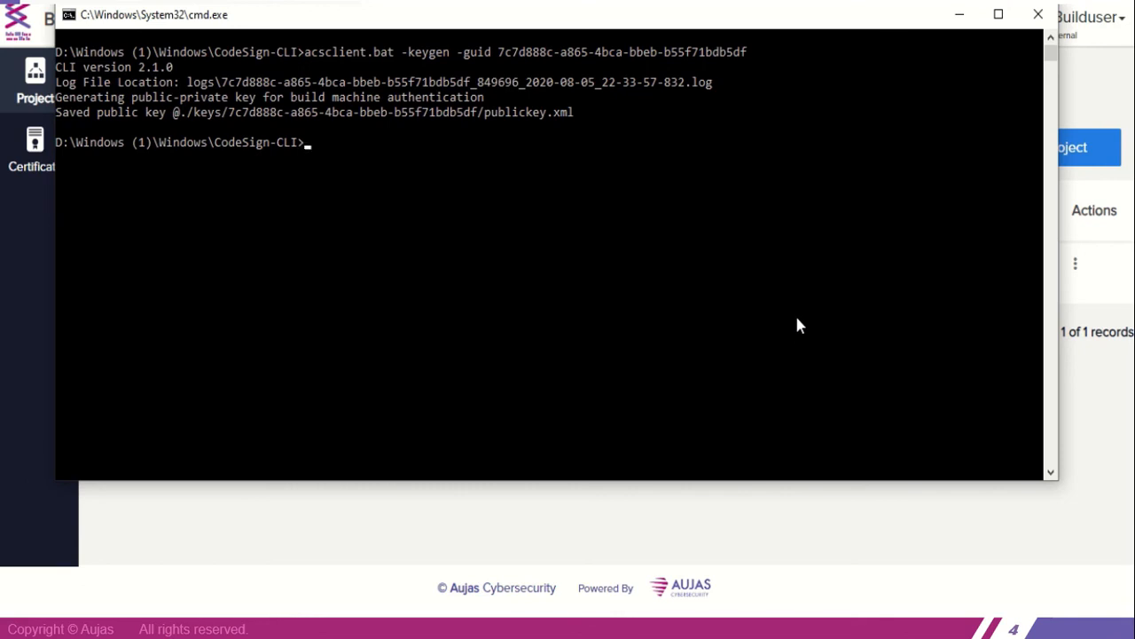
Switch to the File Explorer window showing the signed folder and open the unsigned folder inside BatchScript
left_click(509, 623)
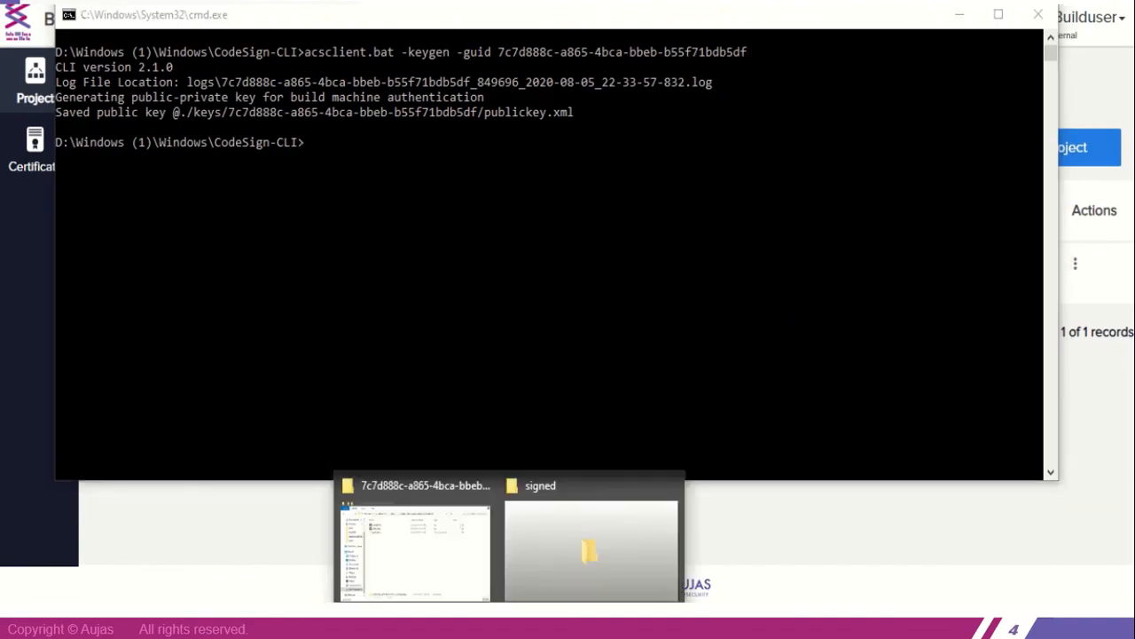
left_click(573, 581)
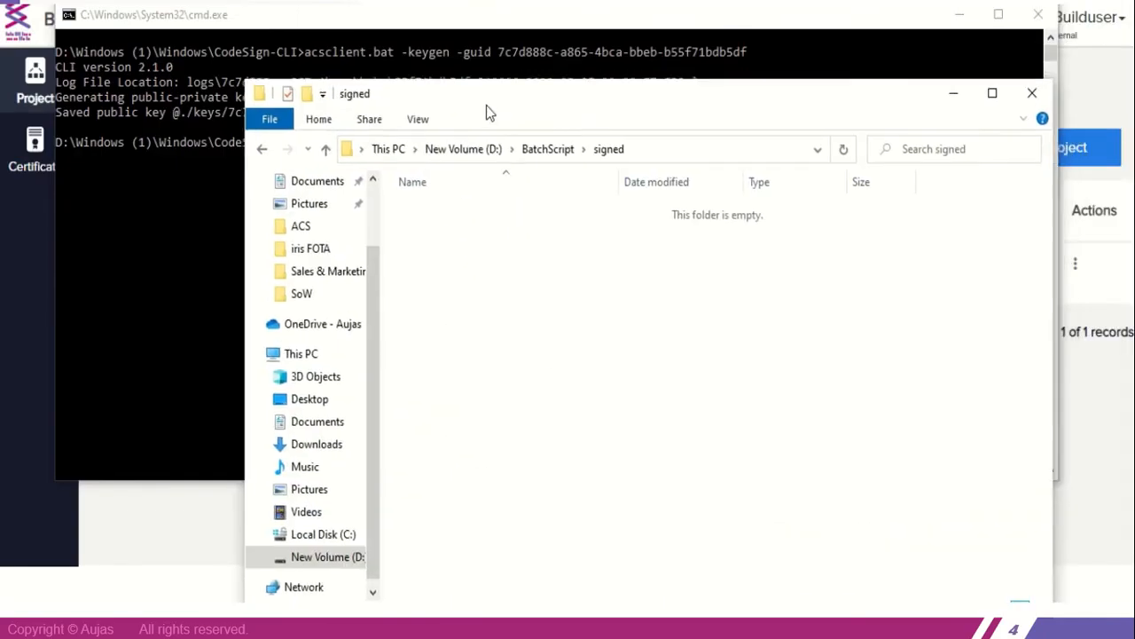
left_click(548, 155)
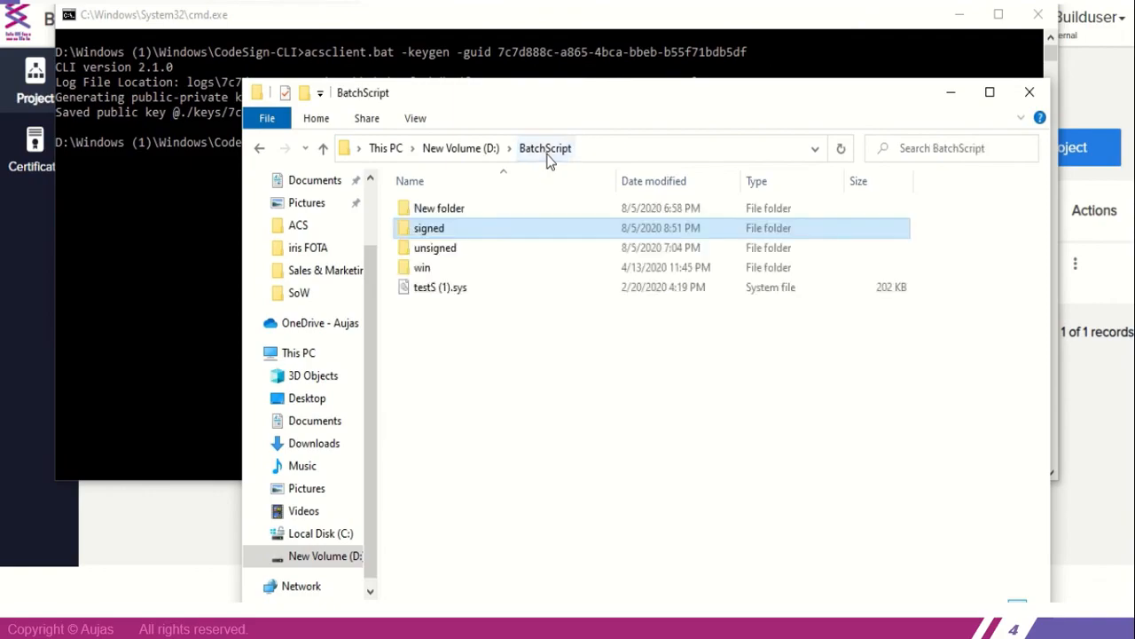
double_click(471, 251)
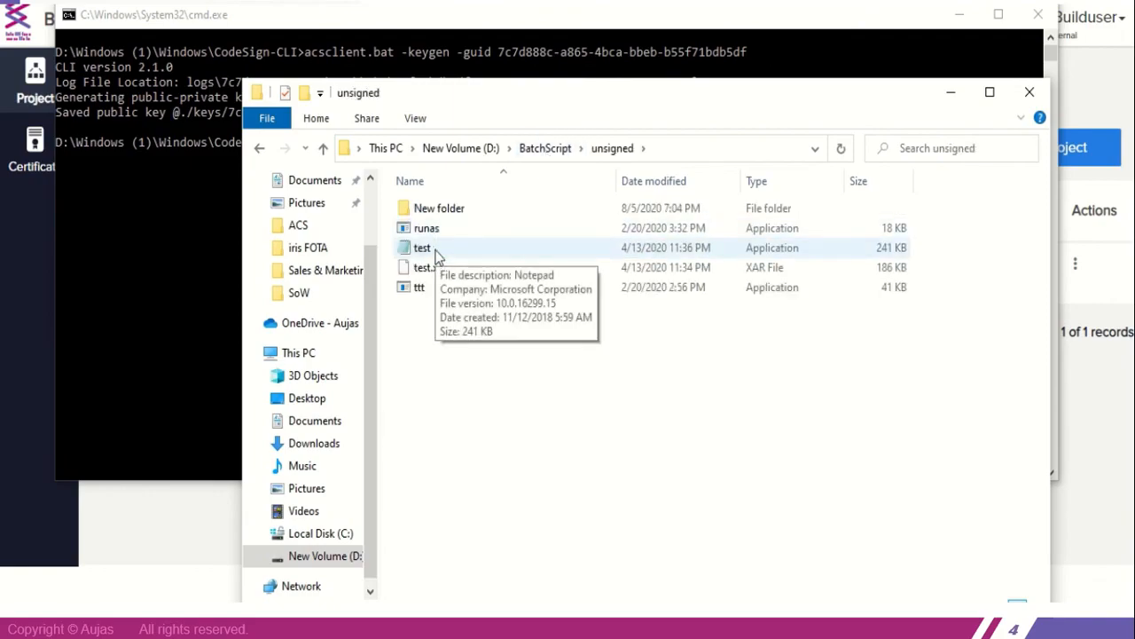
Return to the Command Prompt, recall the earlier acsclient.bat -sign command and copy the project GUID from the keygen command
left_click(217, 258)
key("Up")
key("Up")
key("Up")
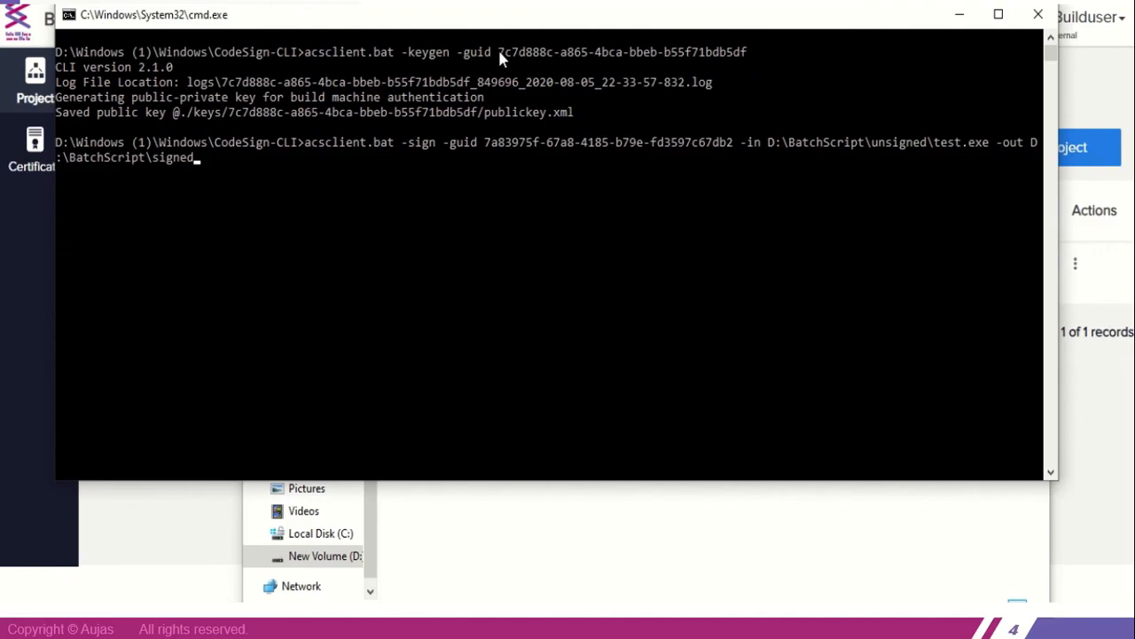
left_click_drag(499, 54, 746, 55)
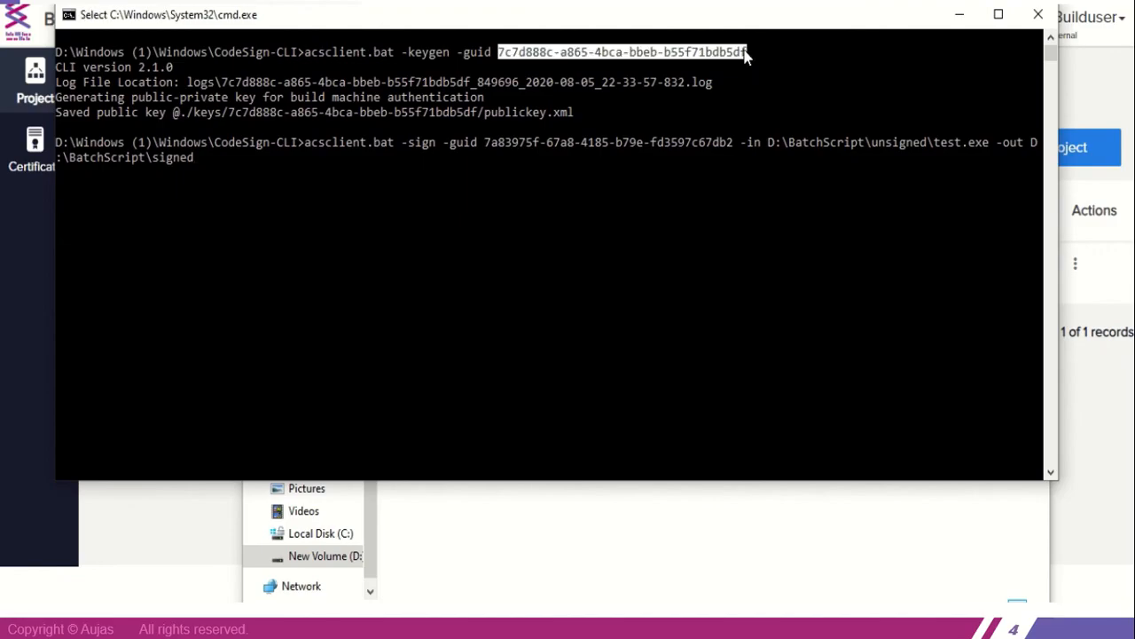
key("ctrl+c")
Replace the GUID in the recalled sign command with the copied Demo_aug_05 project GUID
key("Left")
key("Left")
key("Left")
key("Left")
key("Left")
key("Left")
key("Left")
key("Left")
key("Left")
key("Left")
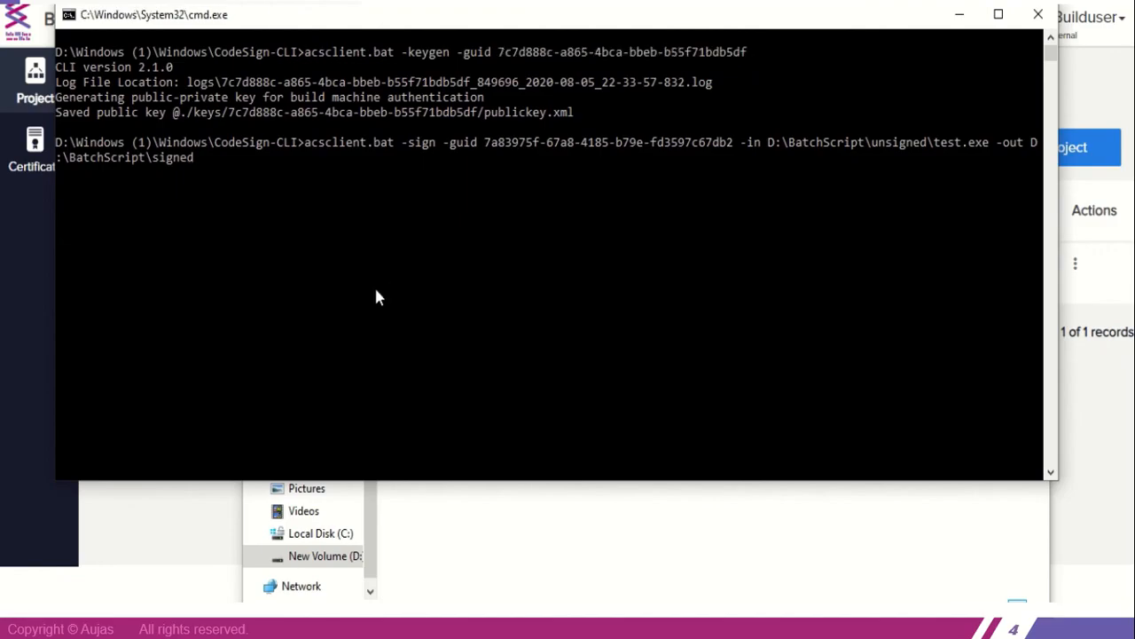
key("Left")
key("Left")
key("Left")
key("Left")
key("Left")
key("Left")
key("Left")
key("Left")
key("Left")
key("Left")
key("Left")
key("Left")
key("Left")
key("Left")
key("Left")
key("Left")
key("Left")
key("Left")
key("Left")
key("Left")
key("Left")
key("BackSpace")
key("BackSpace")
key("BackSpace")
key("BackSpace")
key("BackSpace")
key("BackSpace")
key("BackSpace")
key("BackSpace")
key("BackSpace")
key("BackSpace")
key("BackSpace")
key("BackSpace")
key("BackSpace")
key("BackSpace")
key("BackSpace")
key("BackSpace")
key("BackSpace")
key("BackSpace")
key("BackSpace")
key("BackSpace")
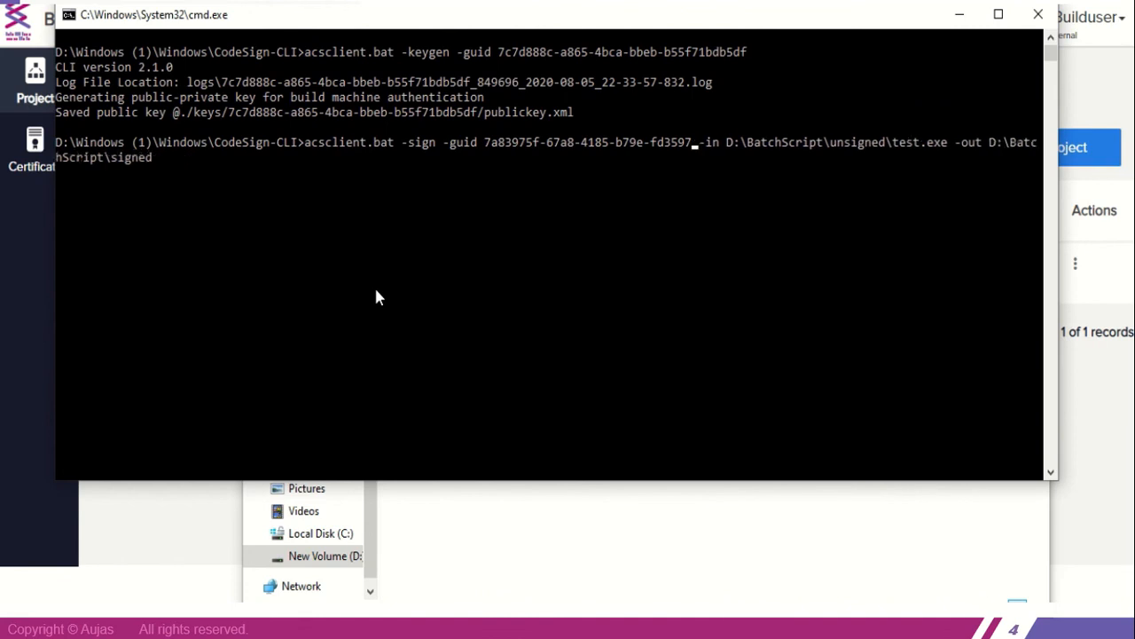
key("BackSpace")
key("BackSpace")
key("BackSpace")
key("BackSpace")
key("BackSpace")
key("BackSpace")
key("BackSpace")
key("BackSpace")
key("BackSpace")
key("BackSpace")
key("BackSpace")
key("BackSpace")
key("BackSpace")
key("BackSpace")
key("BackSpace")
key("BackSpace")
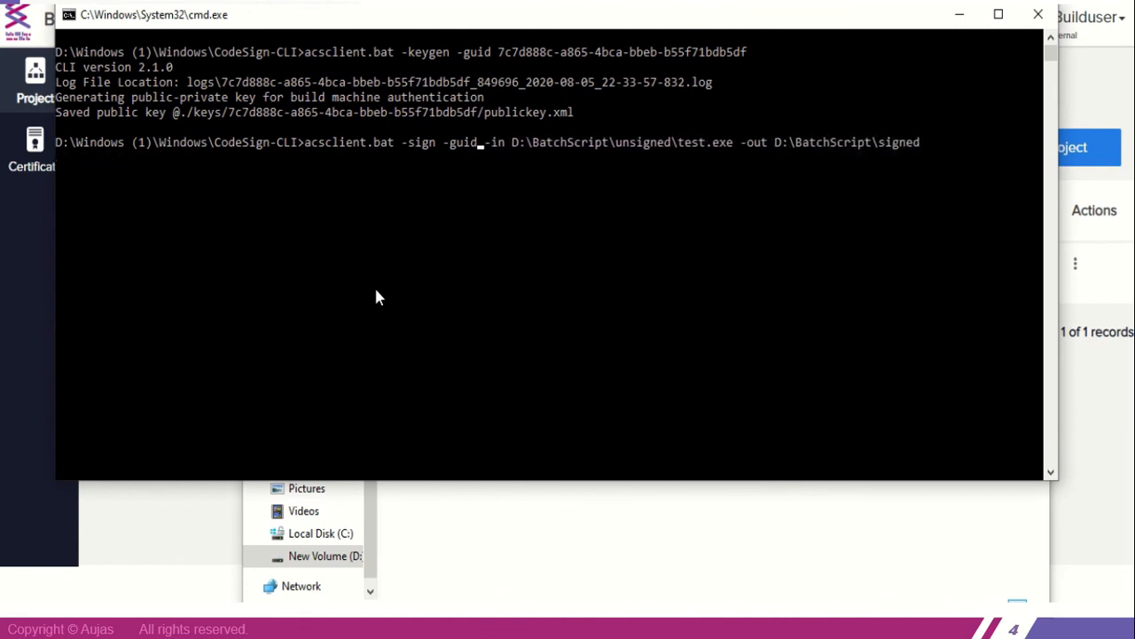
key("ctrl+v")
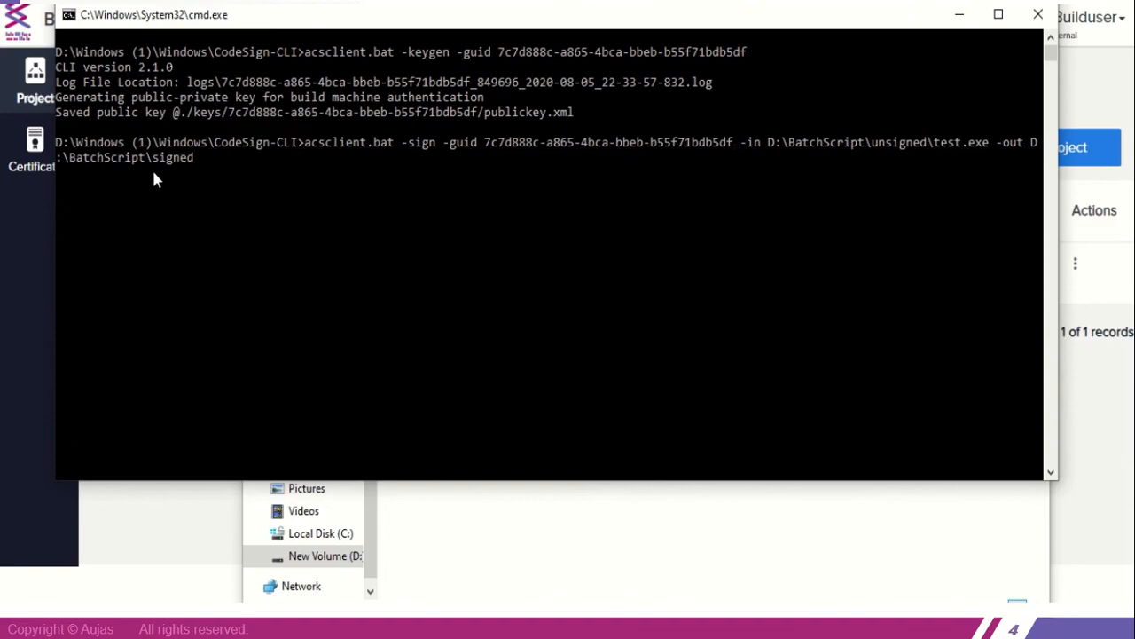
Check the properties of the test application in the unsigned folder for a digital signature, then open BatchScript's signed folder
left_click(544, 557)
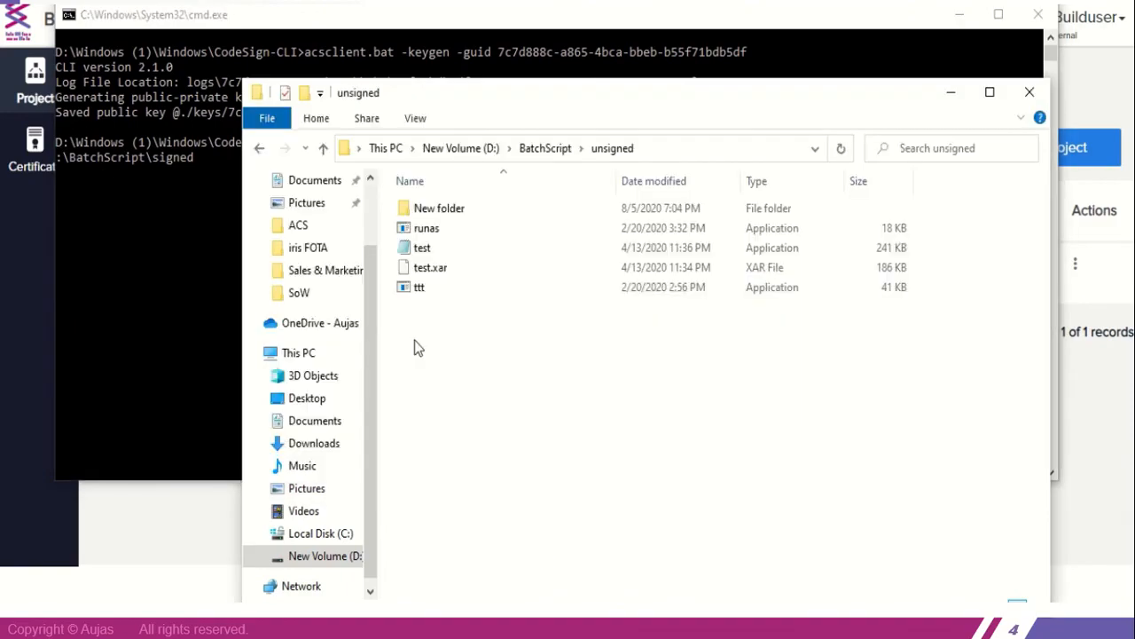
left_click(434, 257)
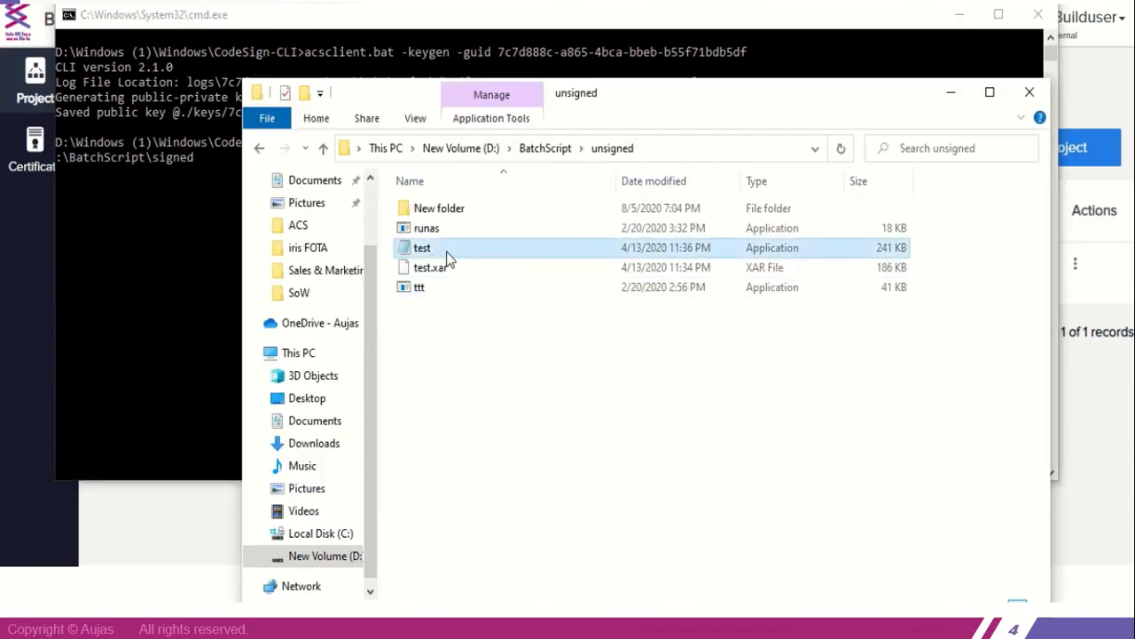
right_click(446, 251)
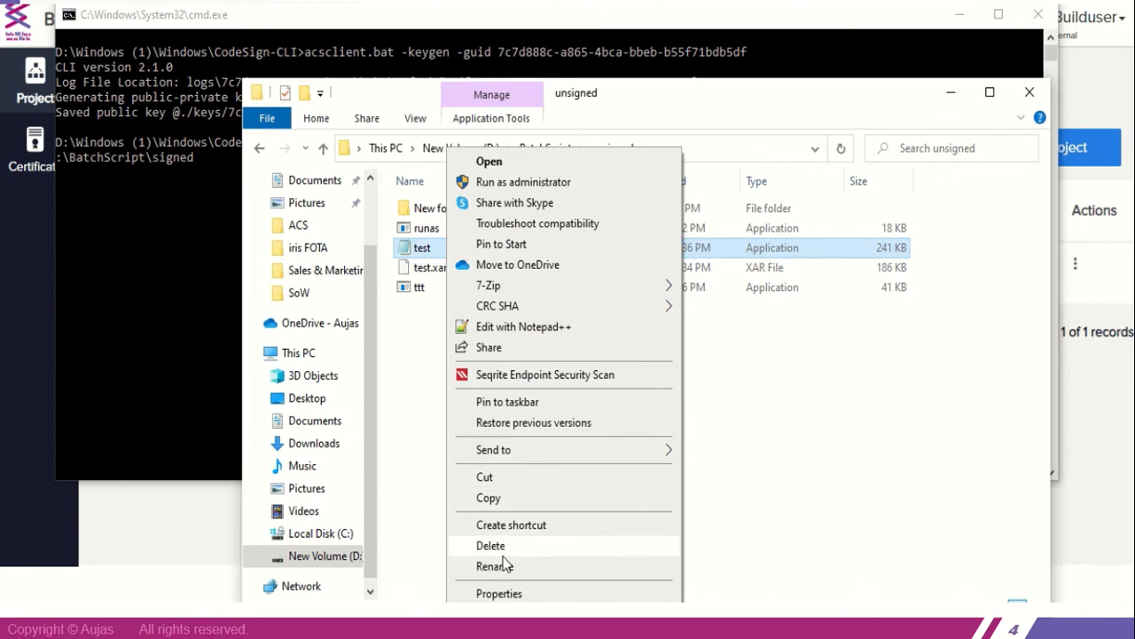
left_click(498, 593)
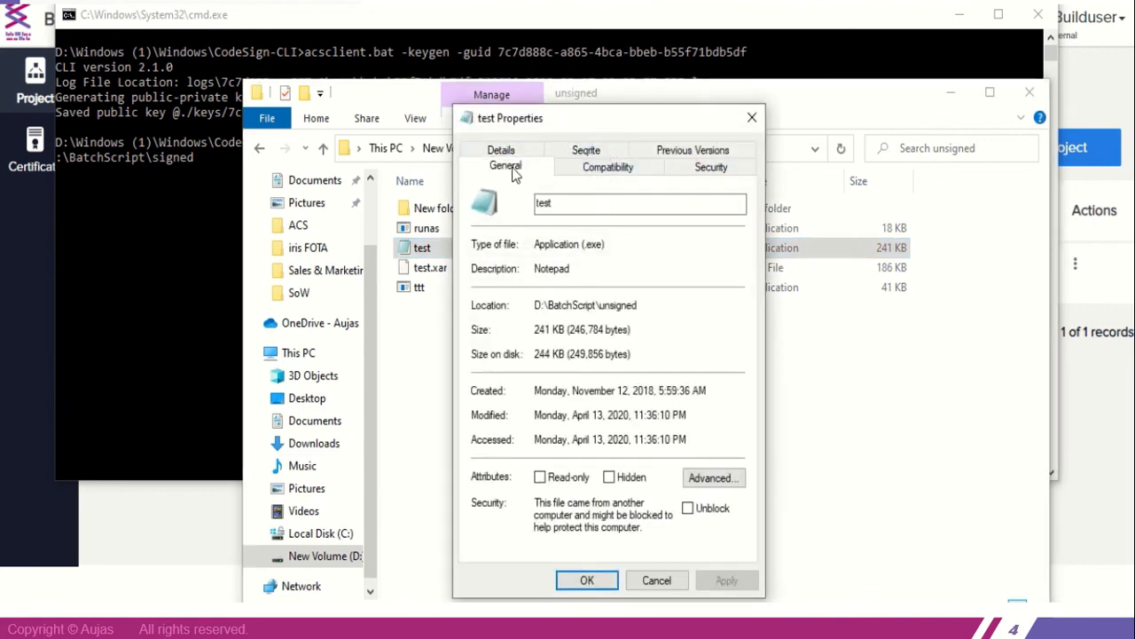
left_click(754, 120)
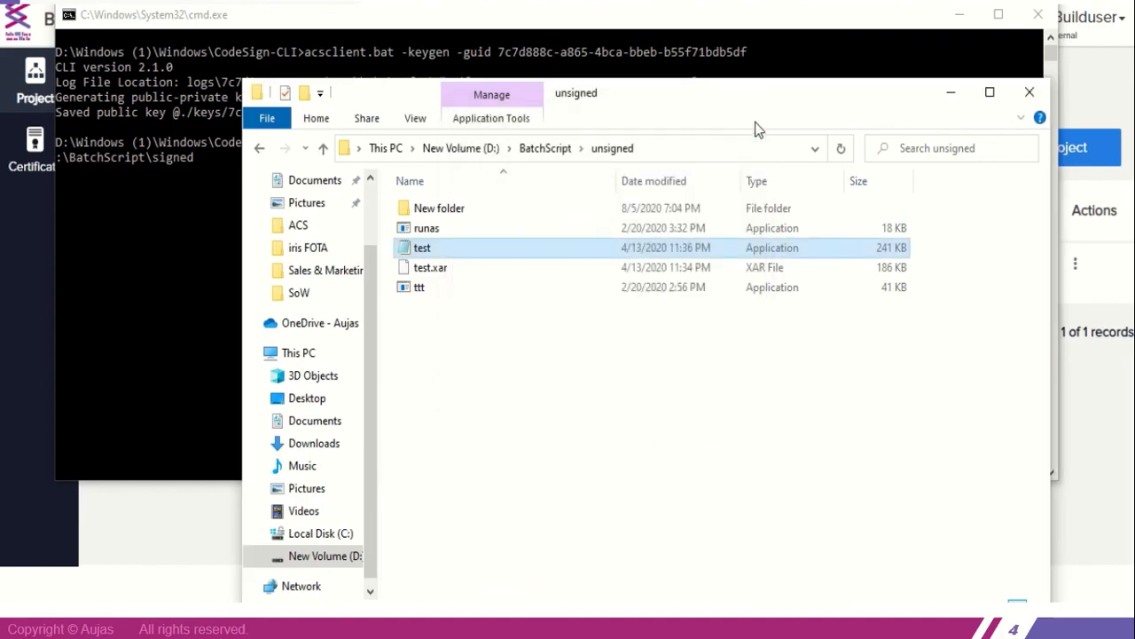
left_click(557, 148)
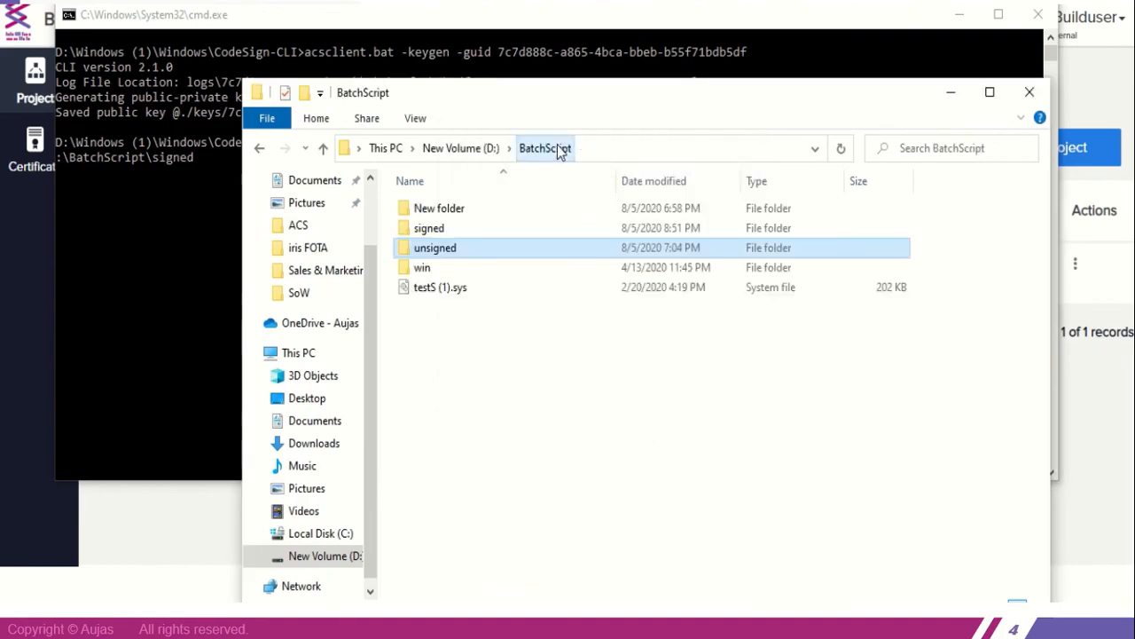
double_click(461, 230)
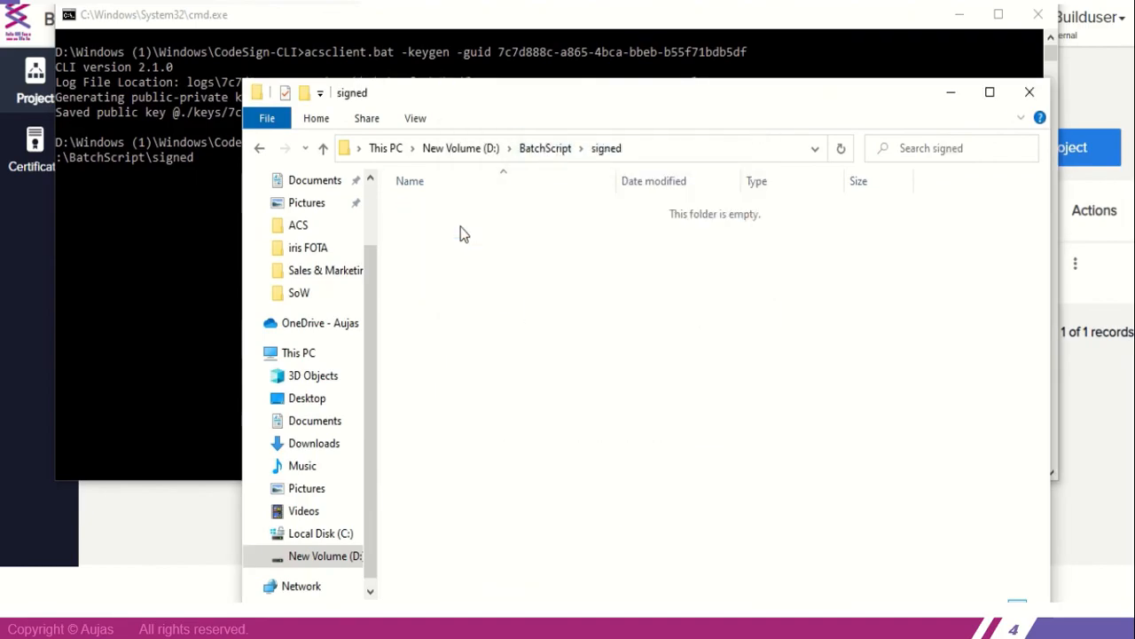
Run the prepared acsclient.bat -sign command on D:\BatchScript\unsigned\test.exe with output to D:\BatchScript\signed
left_click(178, 243)
left_click(229, 157)
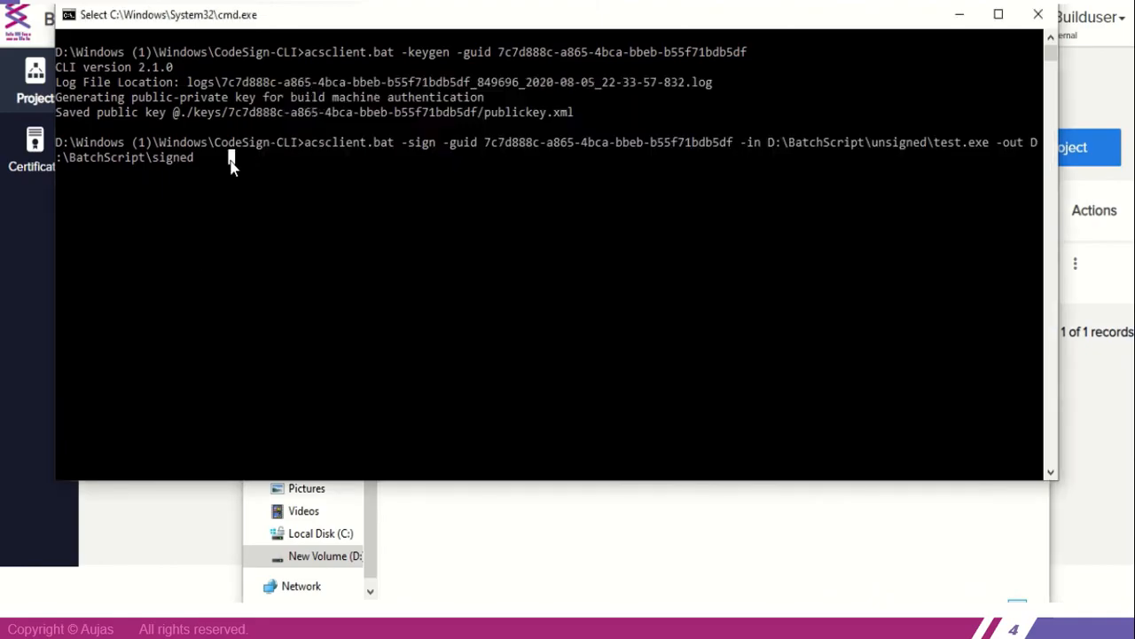
left_click(330, 139)
key("Right")
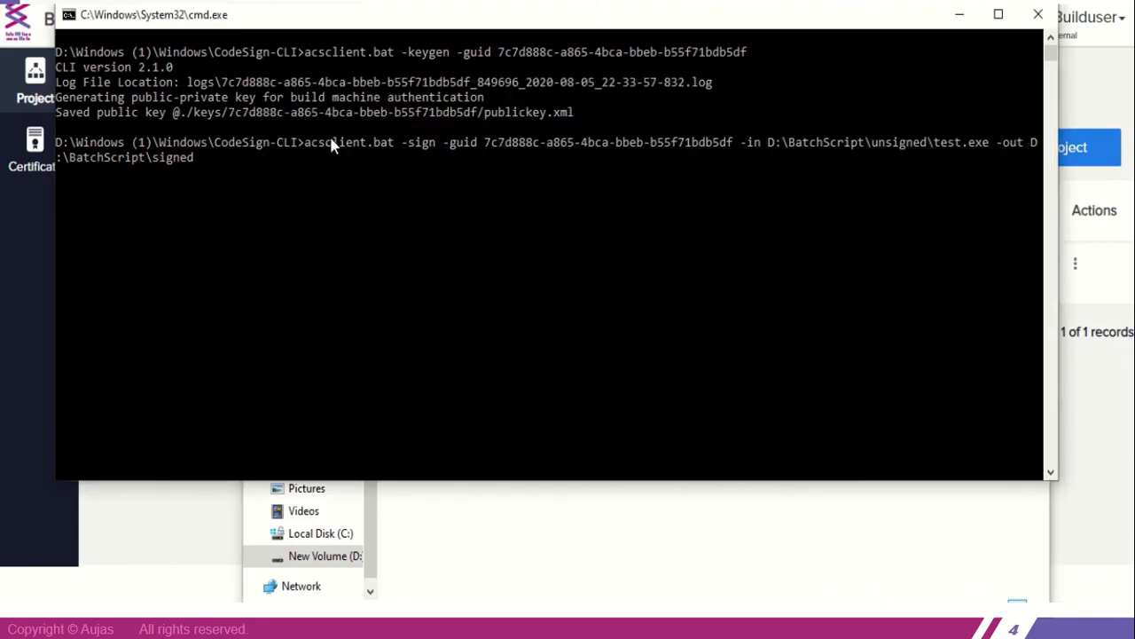
key("Right")
key("Right")
key("Right")
key("Right")
key("Right")
key("Right")
key("Right")
key("Right")
key("Right")
key("Right")
key("Right")
key("Right")
key("Right")
key("Right")
key("Right")
key("Right")
key("Right")
key("Right")
key("Right")
key("Right")
key("Right")
key("Right")
key("Right")
key("Right")
key("Right")
key("Right")
key("Right")
key("Right")
key("Right")
key("Right")
key("Right")
key("Right")
key("Right")
key("Return")
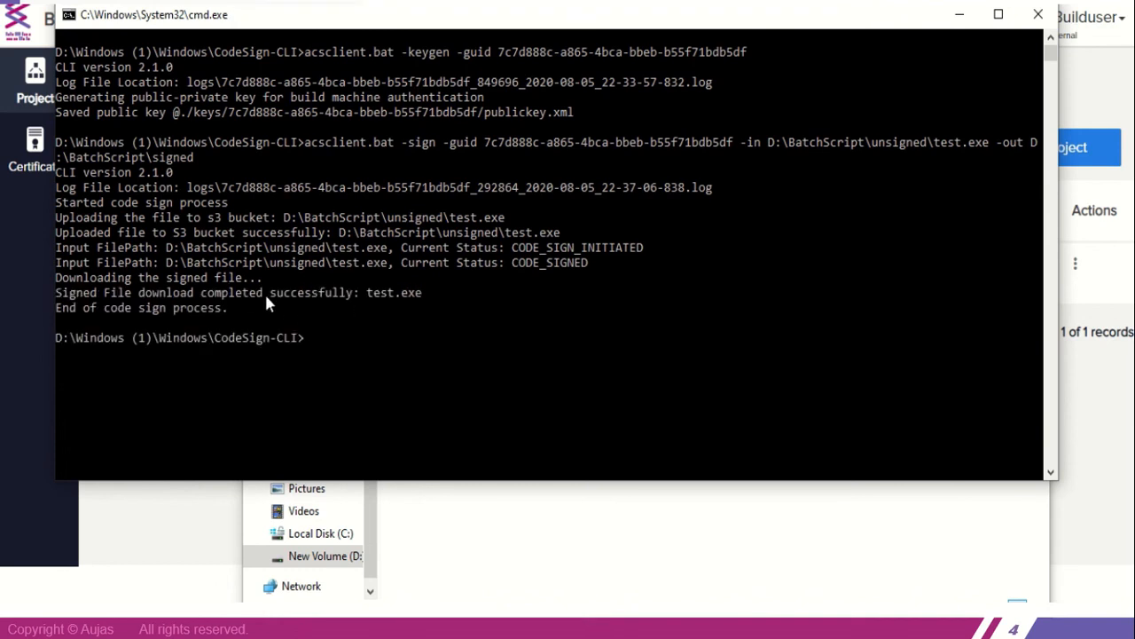
Open the digital signatures of the test application in the signed folder and select the Aujas Networks signature
left_click(563, 555)
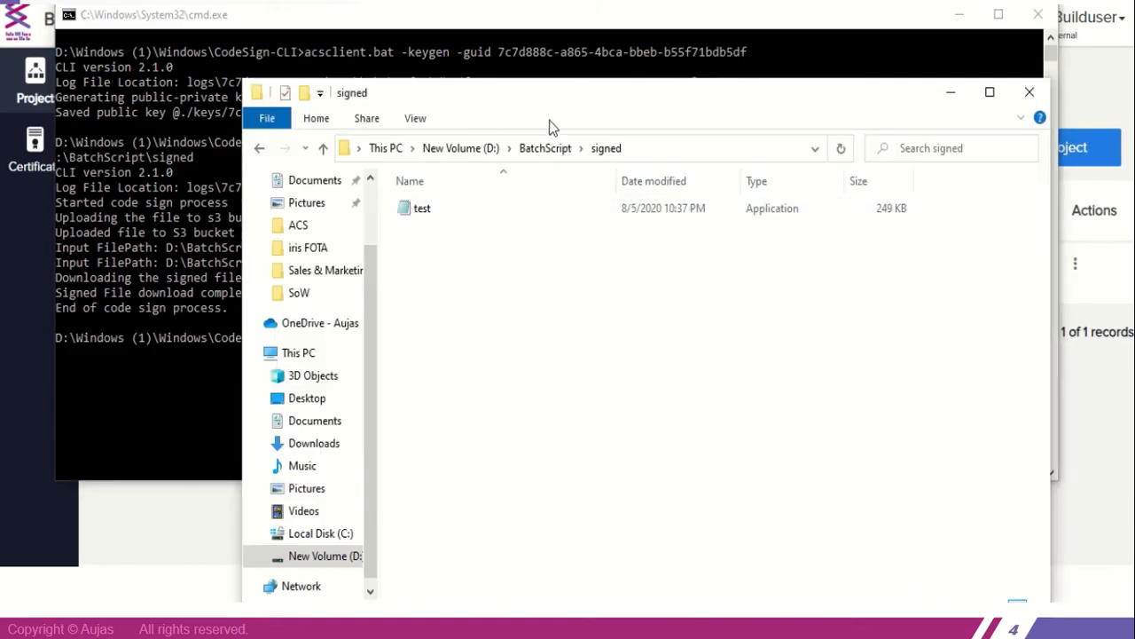
left_click(450, 211)
right_click(450, 211)
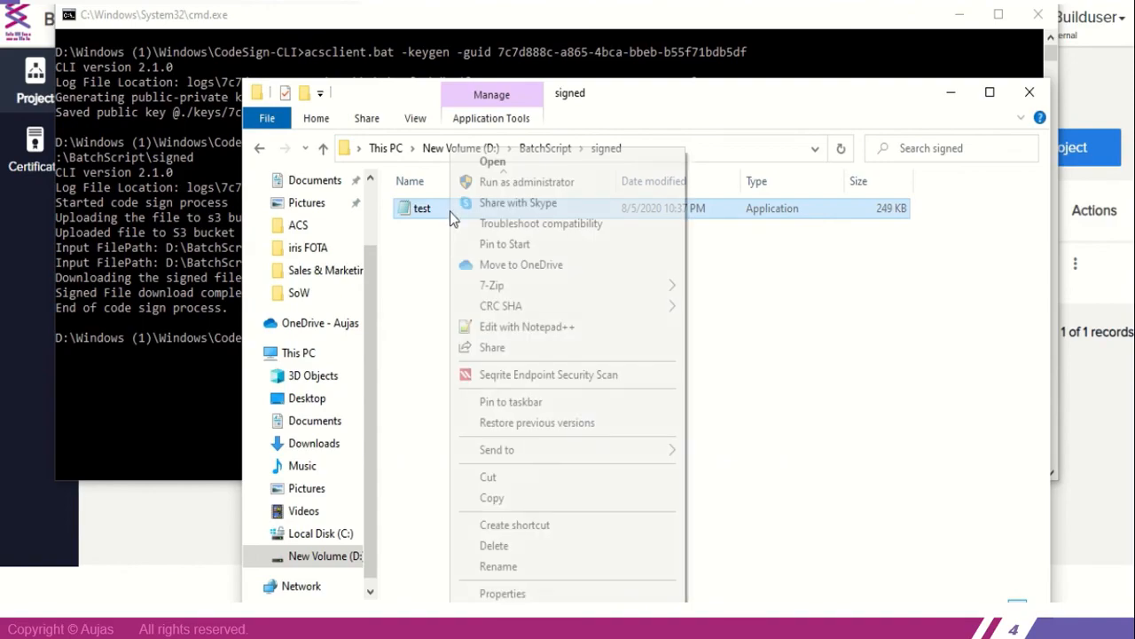
left_click(504, 593)
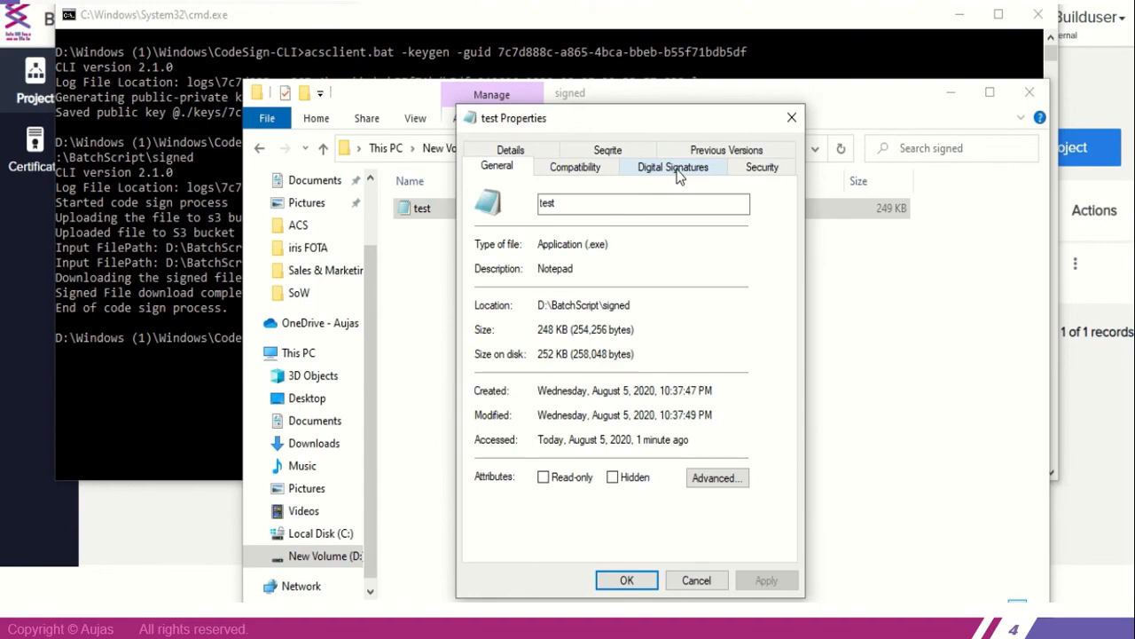
left_click(678, 171)
left_click(546, 245)
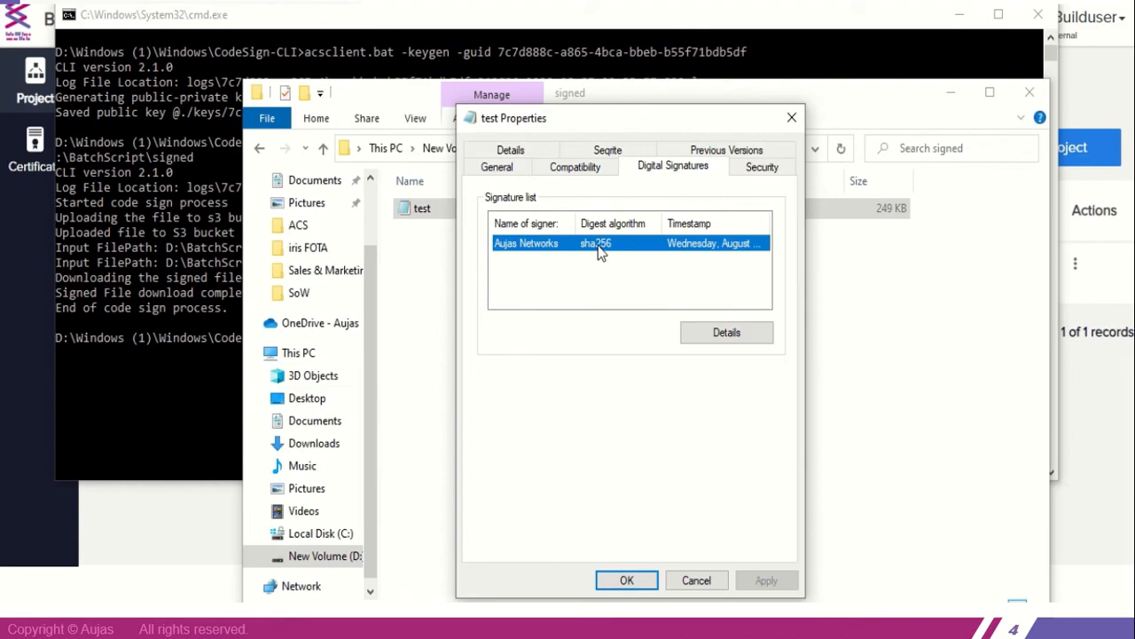
Examine the selected signature's details, close both dialogs and minimize File Explorer to return to the Command Prompt
left_click(734, 332)
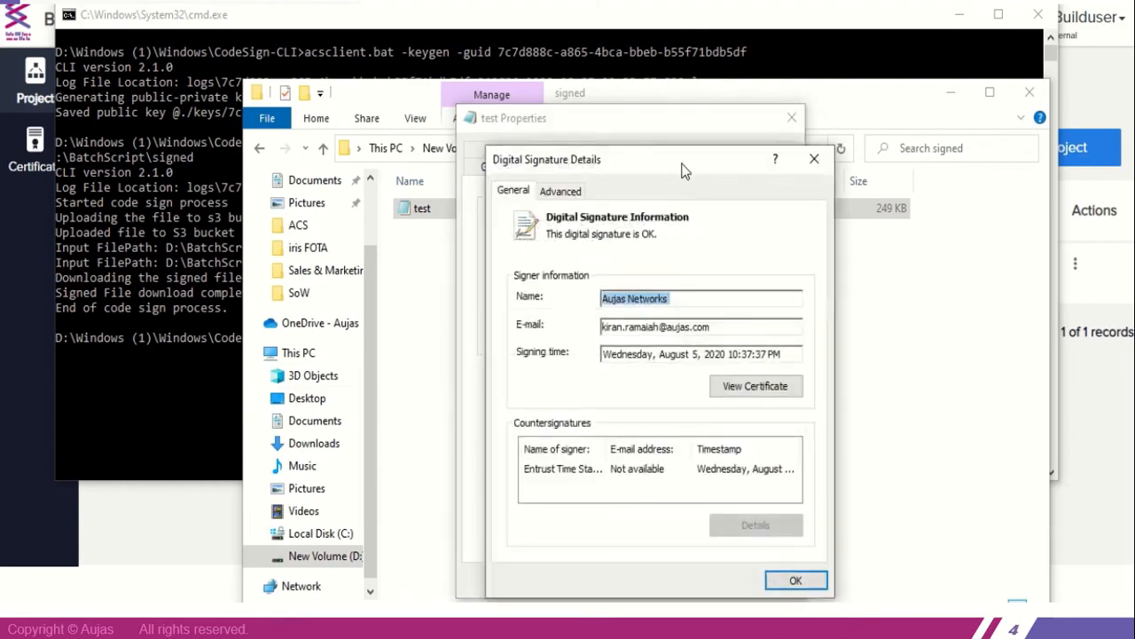
mouse_move(667, 125)
left_mouse_down()
mouse_move(666, 145)
mouse_move(651, 61)
left_mouse_up()
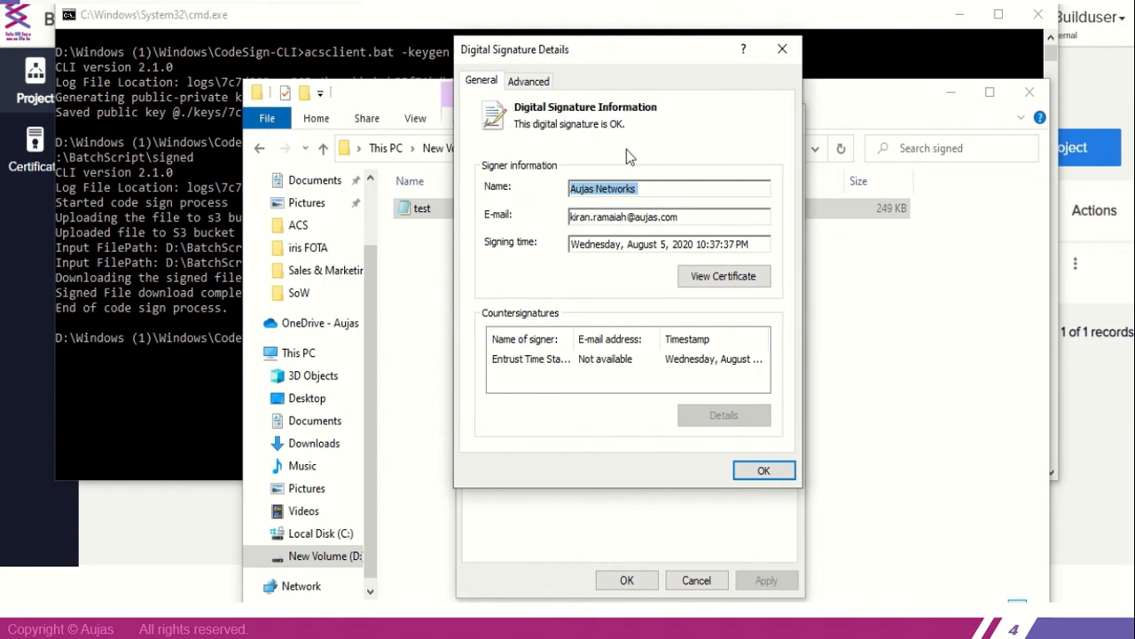
left_click(779, 471)
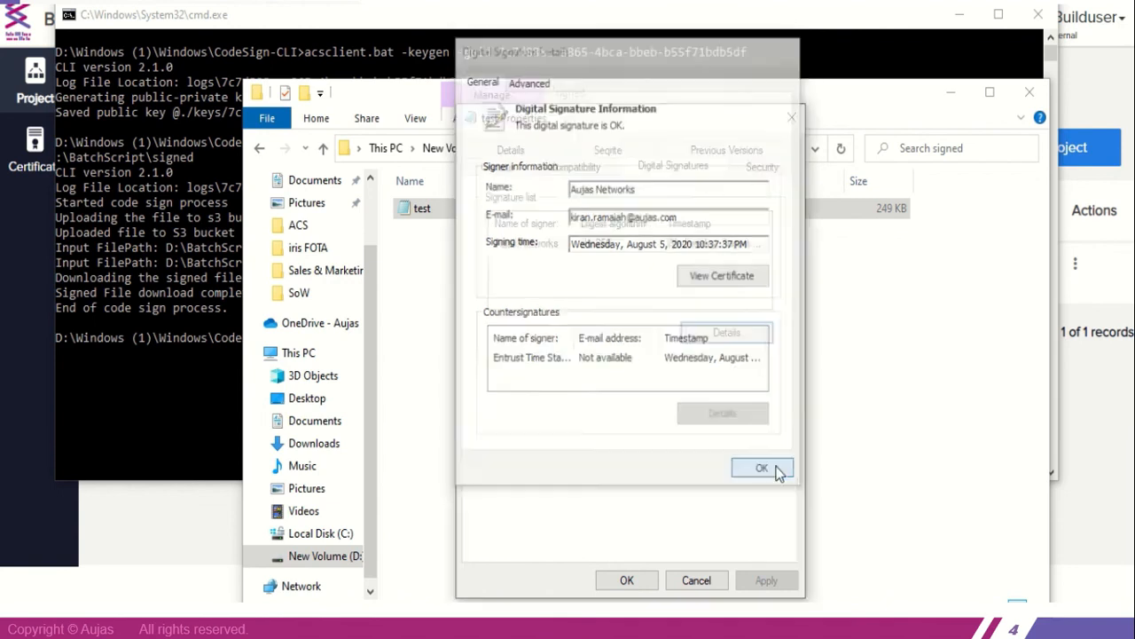
left_click(633, 579)
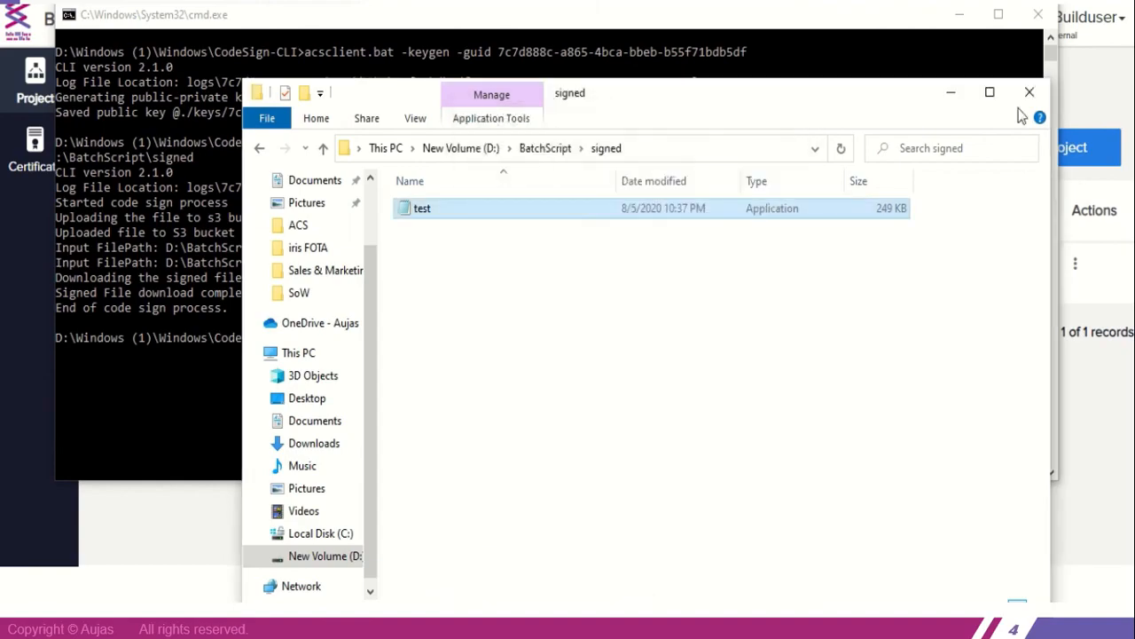
left_click(951, 98)
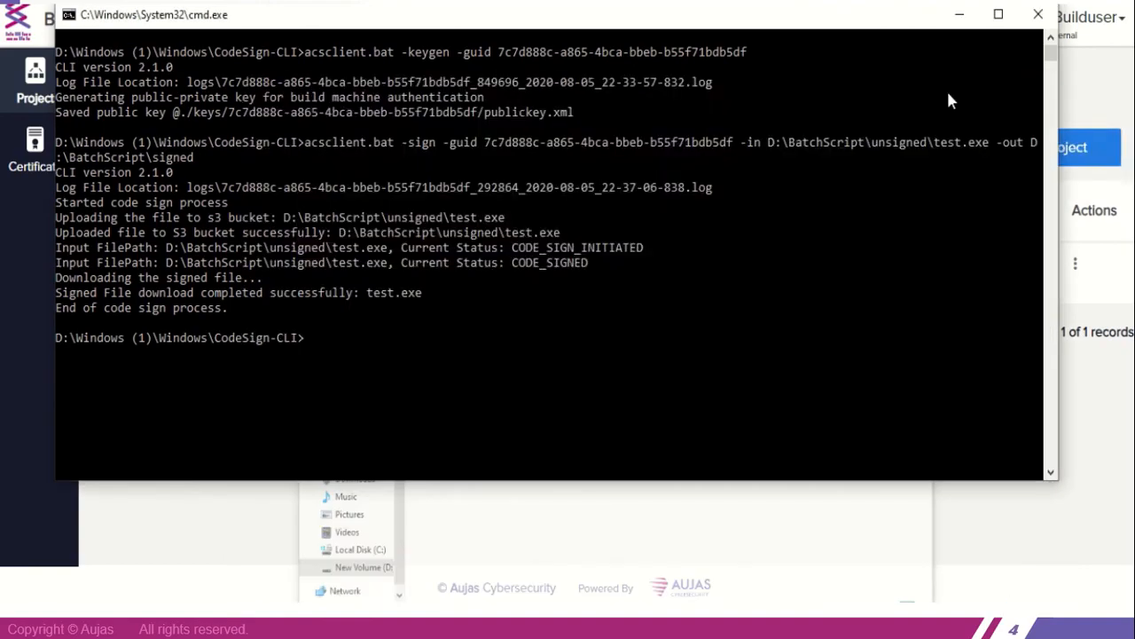